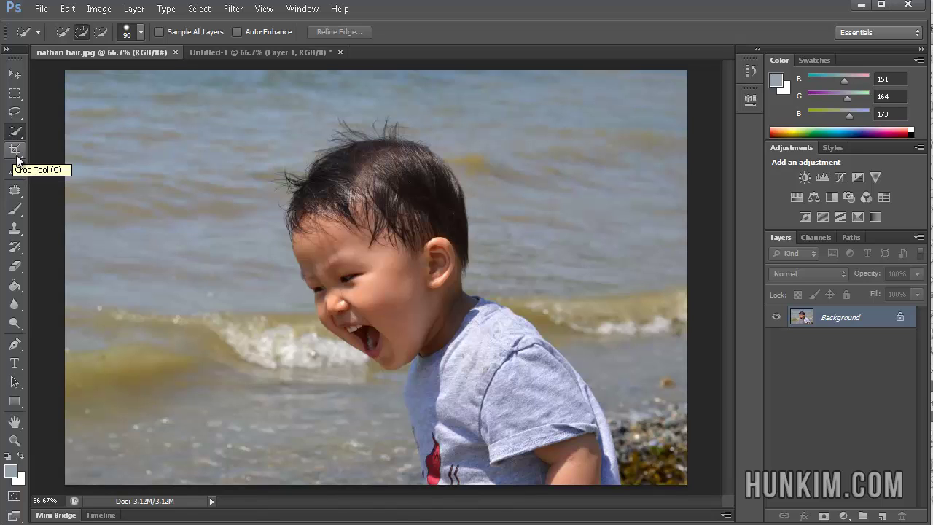
Quick-select the boy's shirt, face and head, enlarge the brush to 90, and switch to subtract
left_click(14, 134)
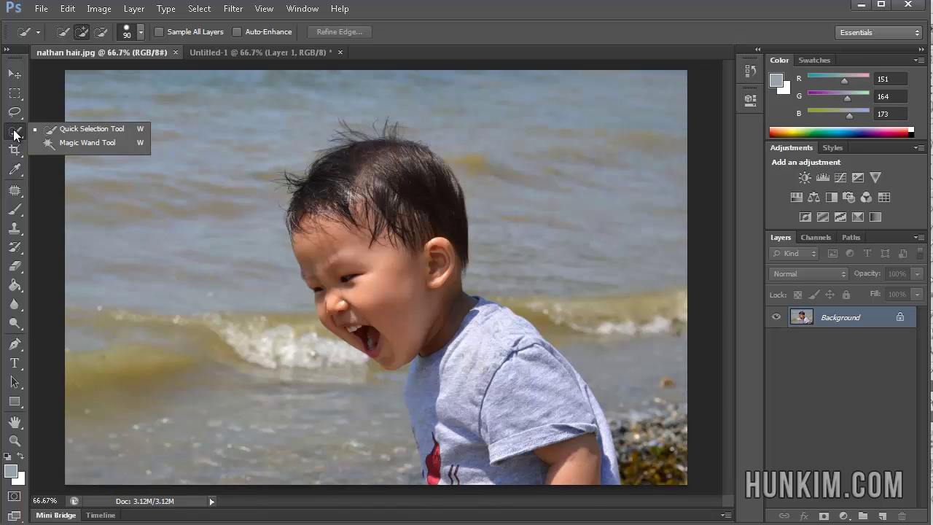
left_click(80, 129)
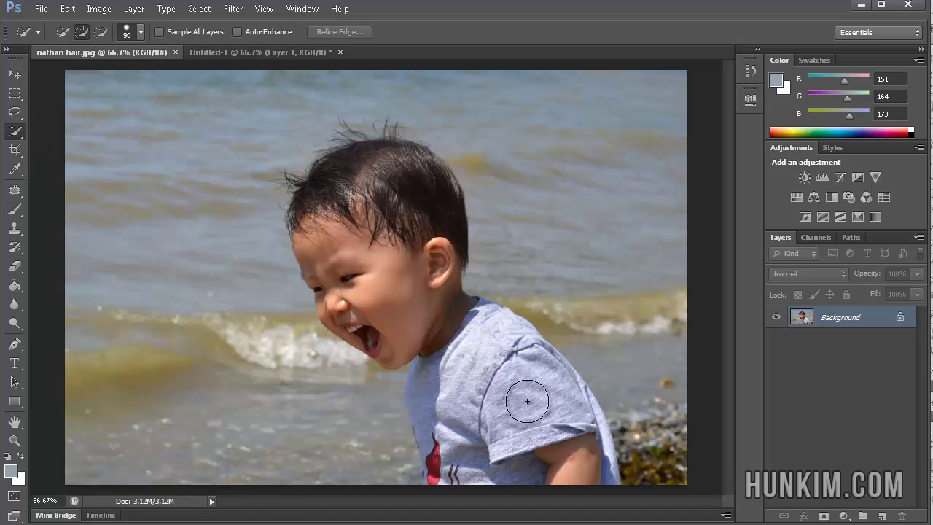
mouse_move(594, 483)
left_mouse_down()
mouse_move(567, 418)
mouse_move(475, 325)
left_mouse_up()
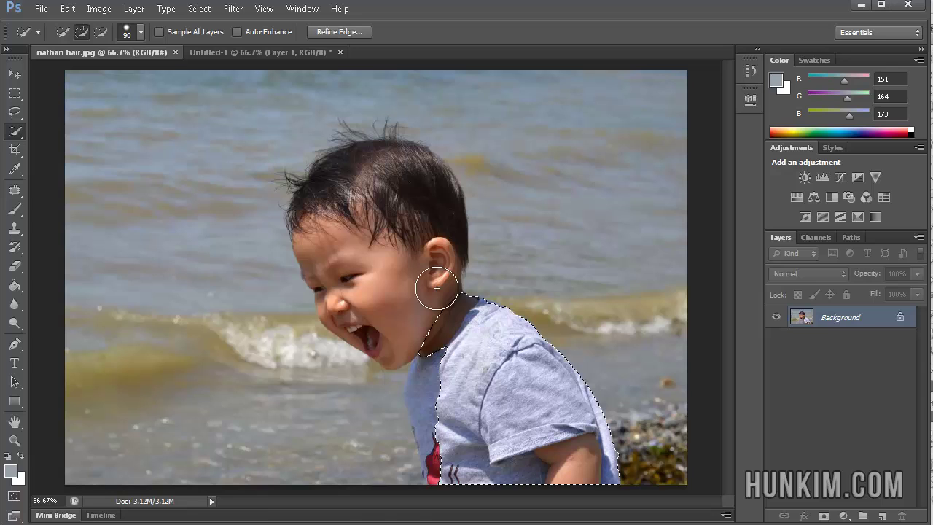
left_click_drag(437, 288, 429, 239)
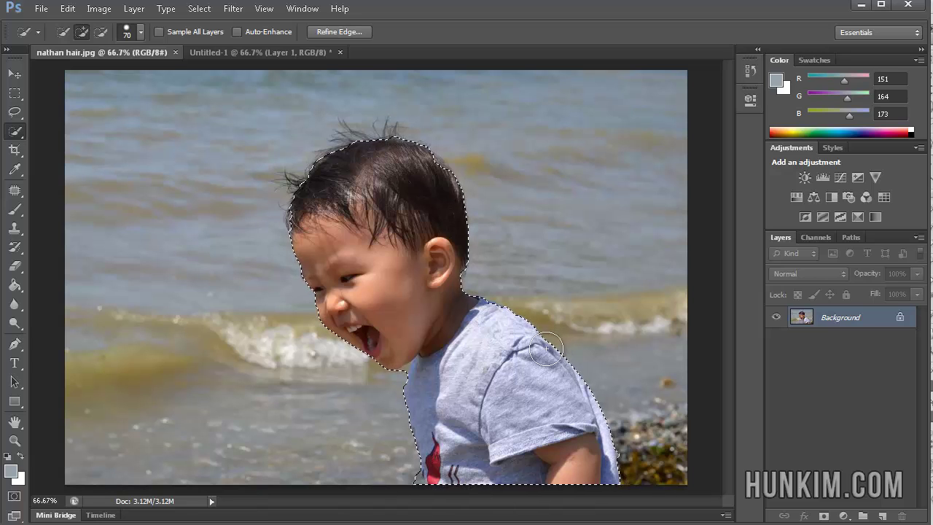
key("bracketright")
key("bracketright")
key("bracketright")
key("bracketright")
key("bracketright")
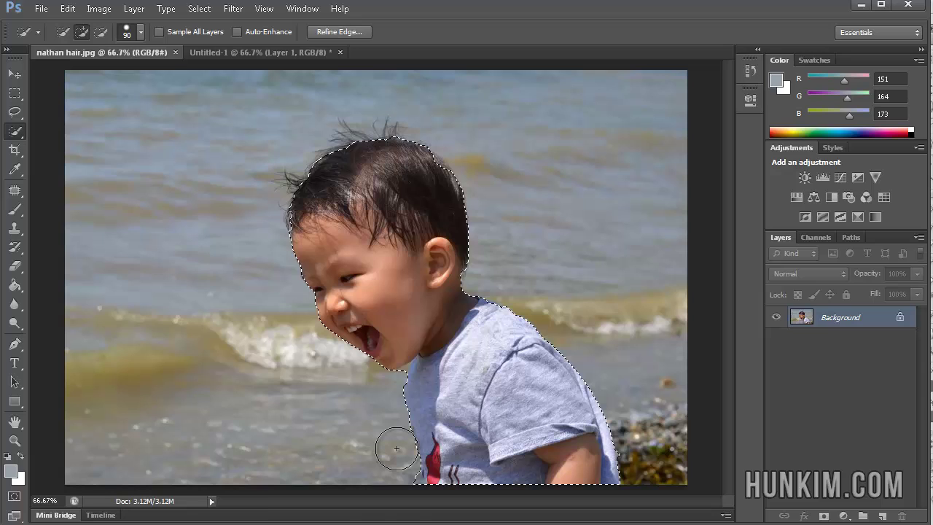
key("alt")
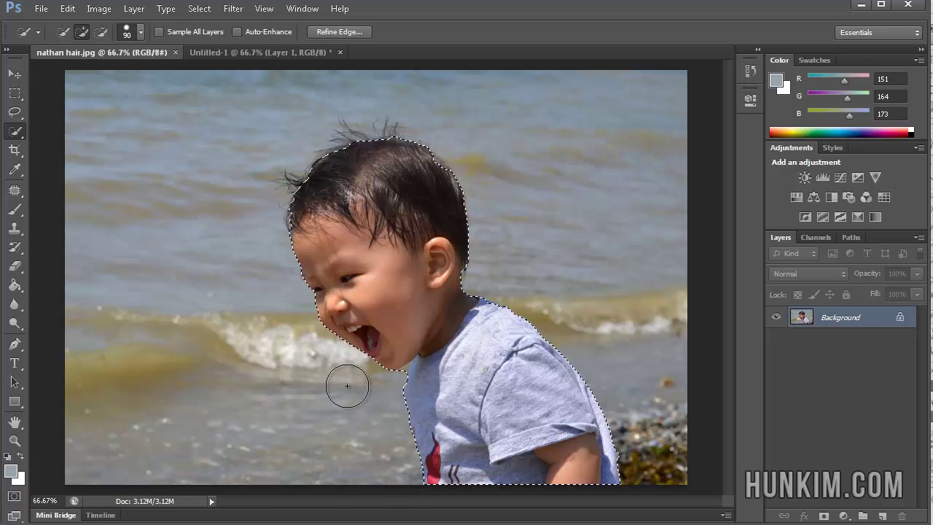
Zoom in, subtract the background between chin and shirt with a 10 px brush, then fit the photo on screen
key("ctrl+plus")
key("ctrl+plus")
key("ctrl+plus")
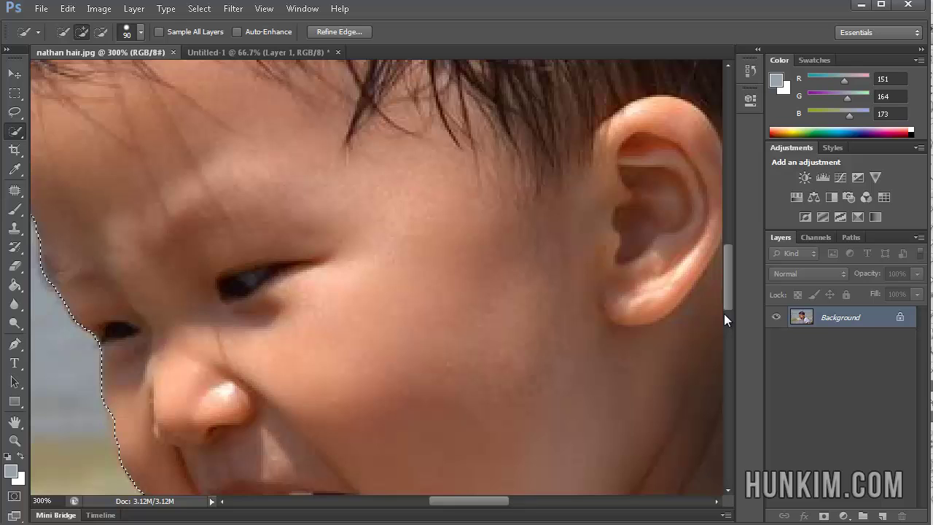
left_click_drag(724, 297, 726, 359)
key("bracketleft")
key("bracketleft")
key("bracketleft")
key("bracketleft")
key("bracketleft")
key("bracketleft")
key("bracketleft")
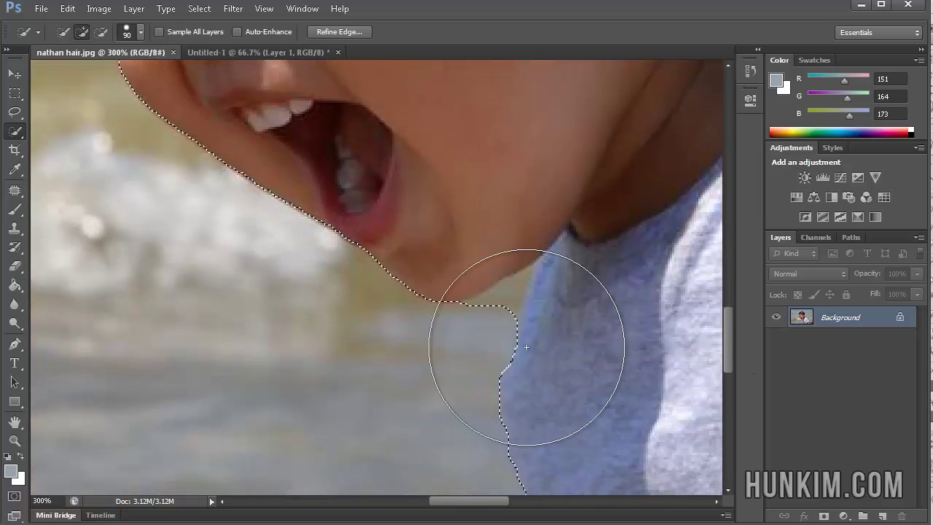
key("bracketleft")
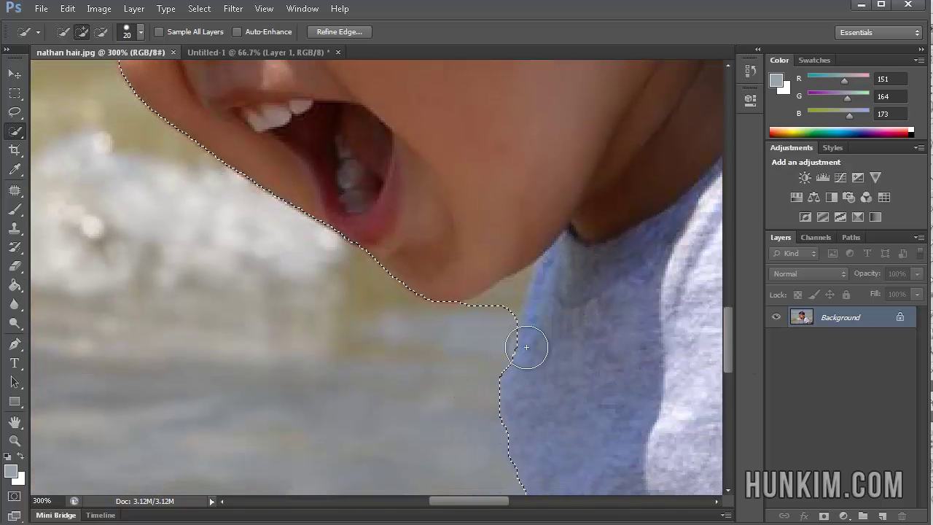
key("bracketleft")
key("bracketleft")
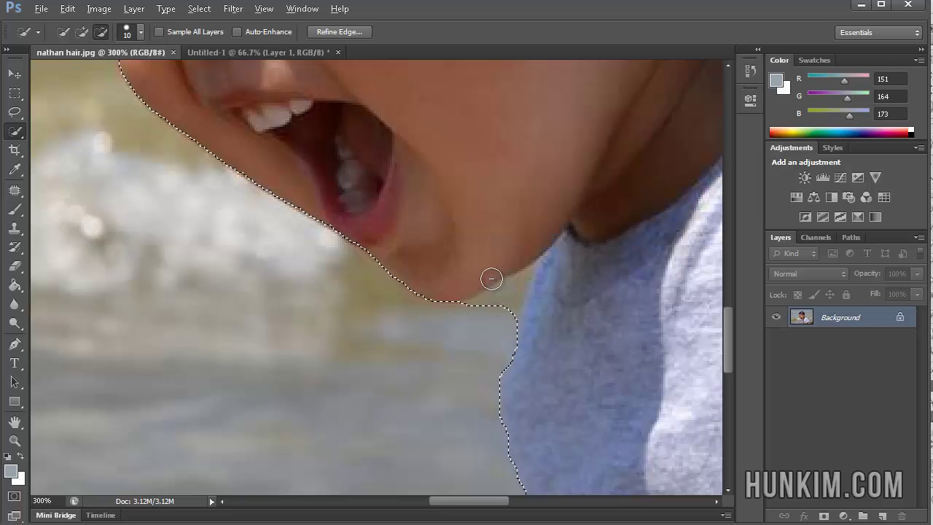
key("alt")
left_click_drag(501, 304, 466, 308)
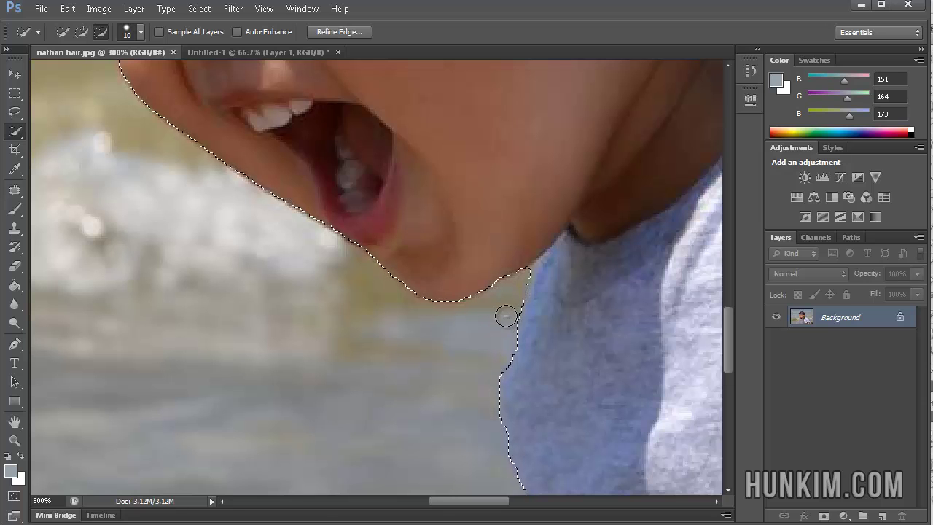
key("ctrl+d")
key("ctrl+0")
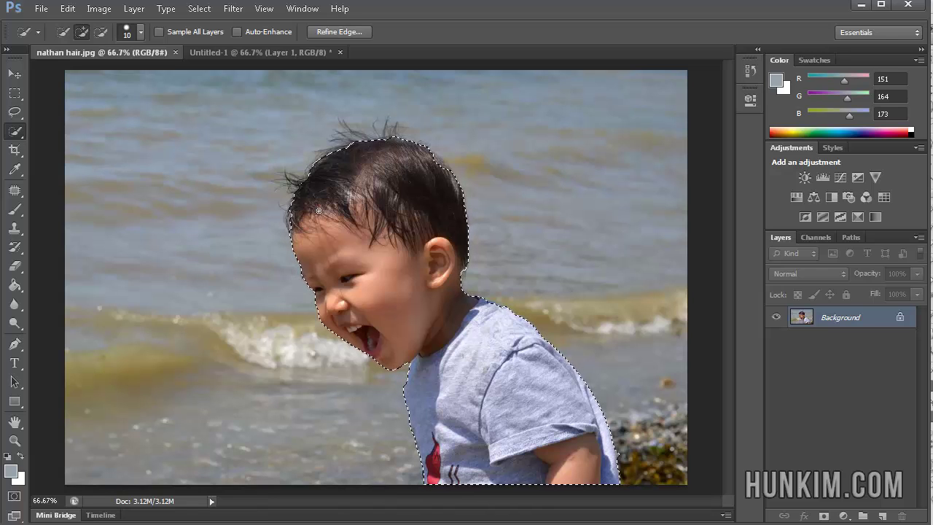
At brush size 90, add the hair edge by the ear, undoing strokes on top that spill into the water
key("bracketright")
key("bracketright")
key("bracketright")
key("bracketright")
key("bracketright")
key("bracketright")
key("bracketright")
key("bracketright")
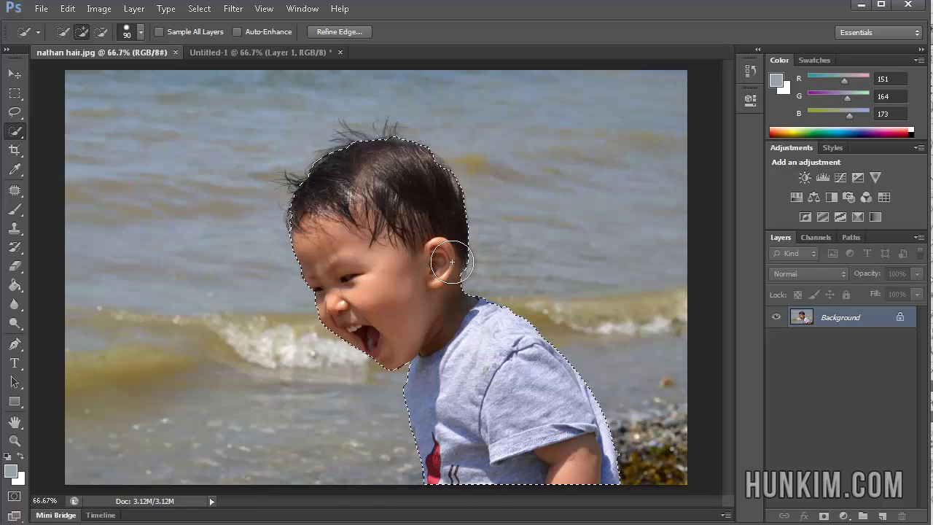
key("alt")
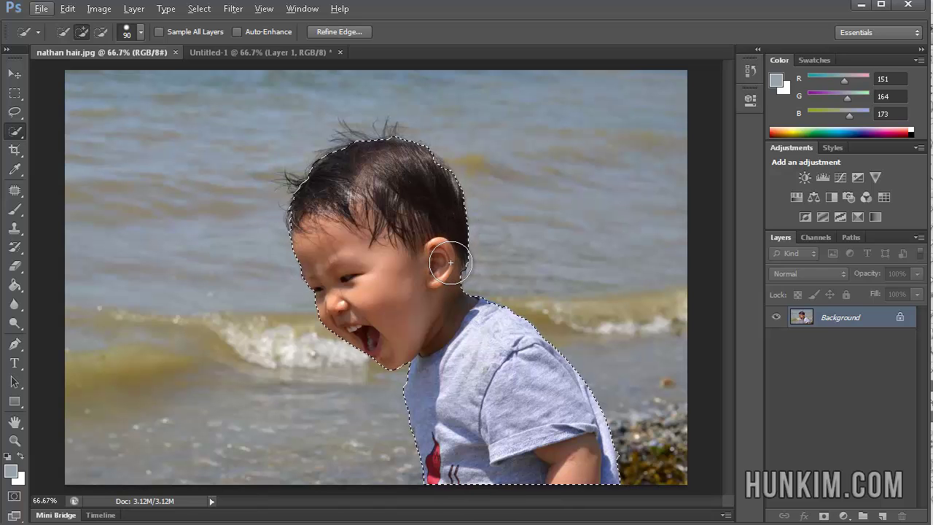
left_click(451, 262)
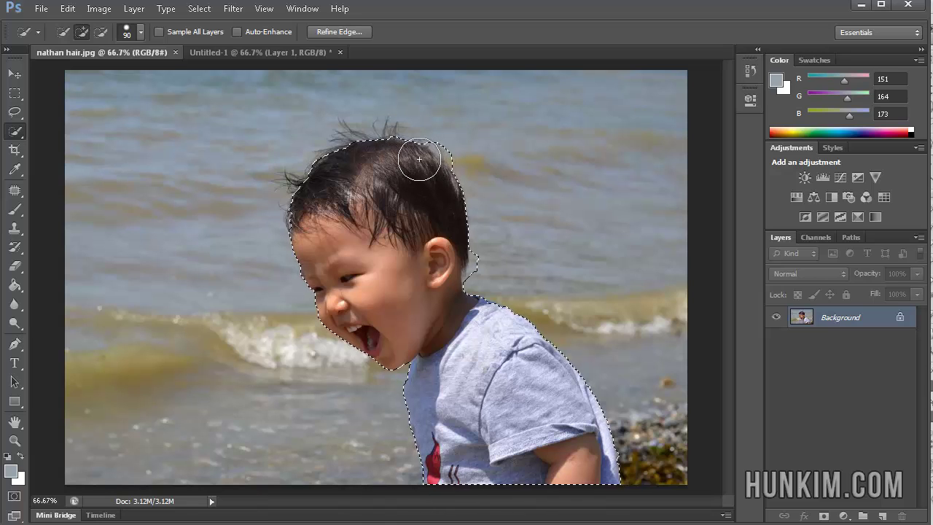
mouse_move(418, 160)
left_mouse_down()
mouse_move(385, 134)
mouse_move(363, 94)
mouse_move(368, 134)
left_mouse_up()
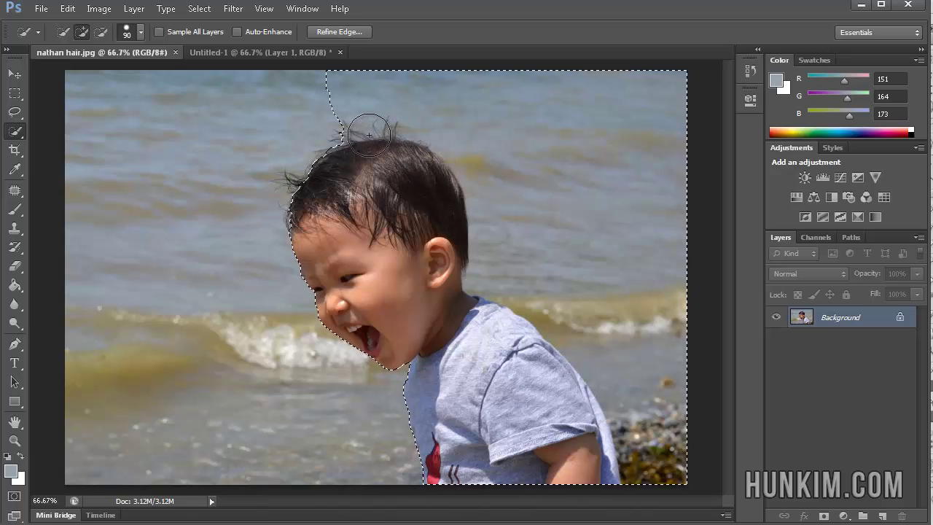
key("ctrl+z")
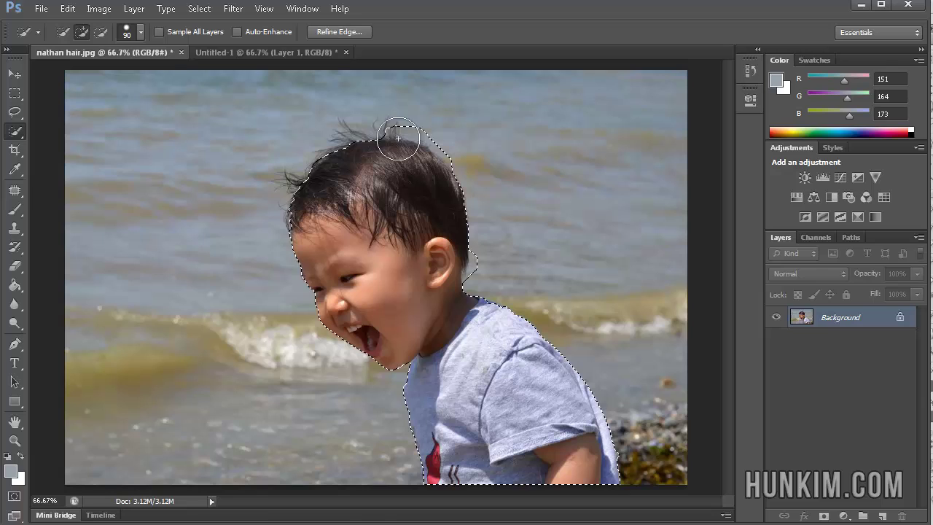
left_click(368, 134)
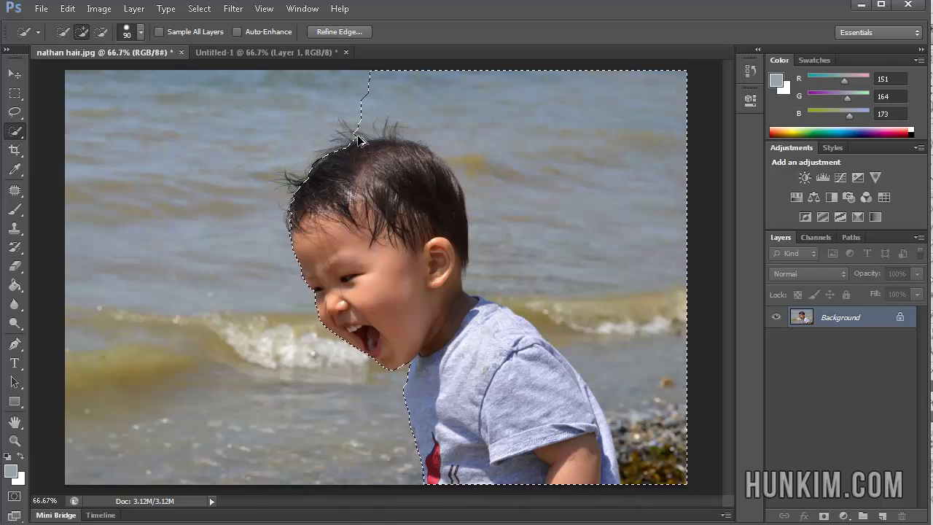
key("ctrl+z")
left_click(371, 133)
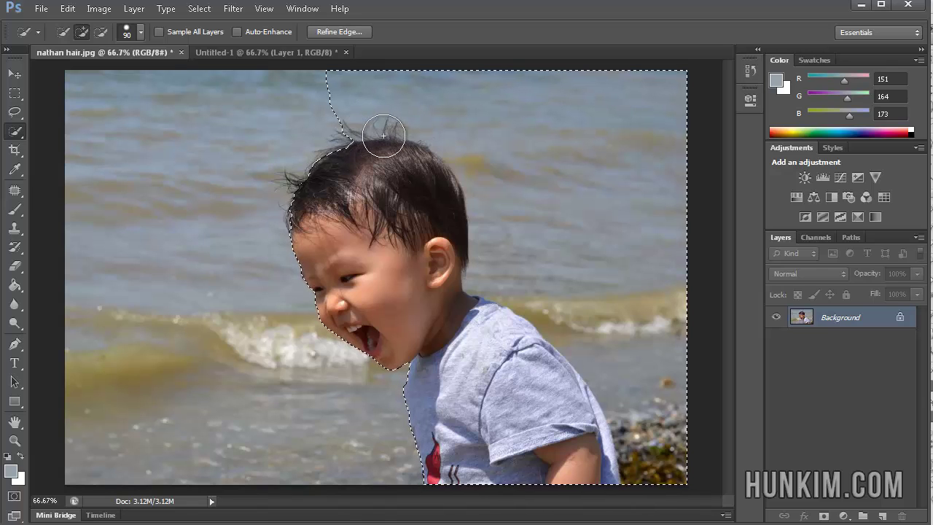
key("ctrl+z")
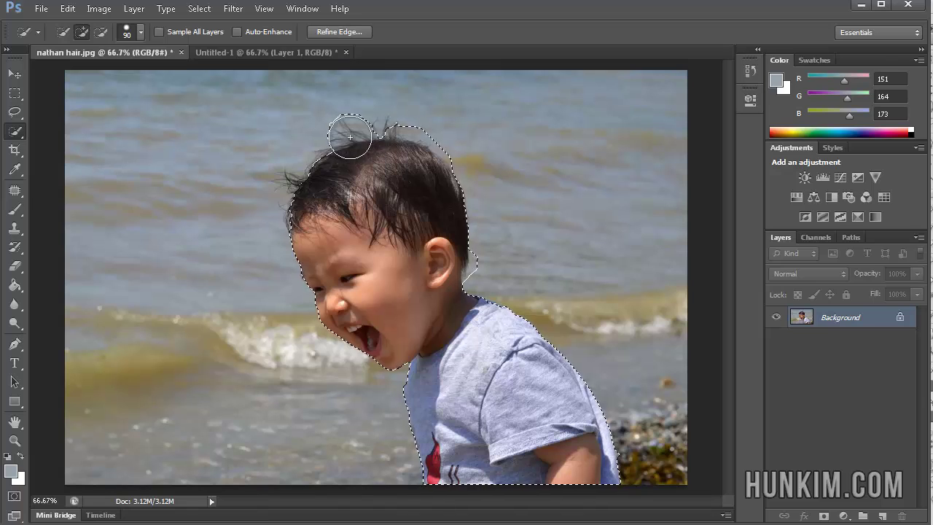
left_click(349, 140)
key("ctrl+z")
At brush size 45, add the top hair wisps and the left stray tuft, undoing water spills
key("bracketleft")
key("bracketleft")
key("bracketleft")
key("bracketleft")
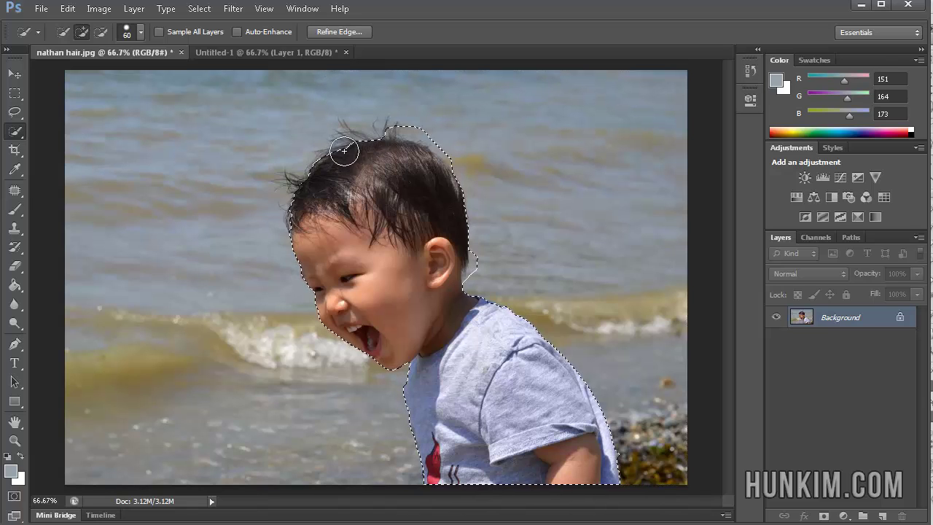
left_click_drag(340, 151, 396, 124)
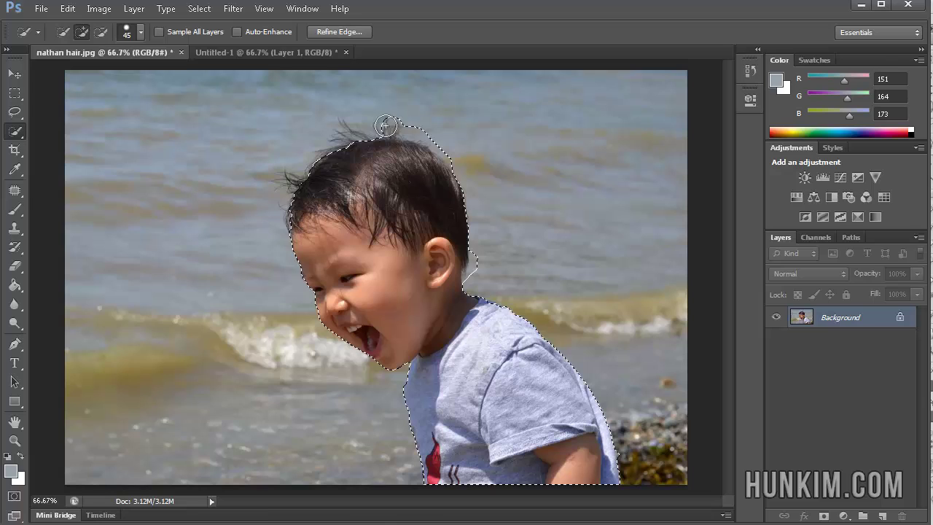
left_click(387, 129)
key("ctrl+z")
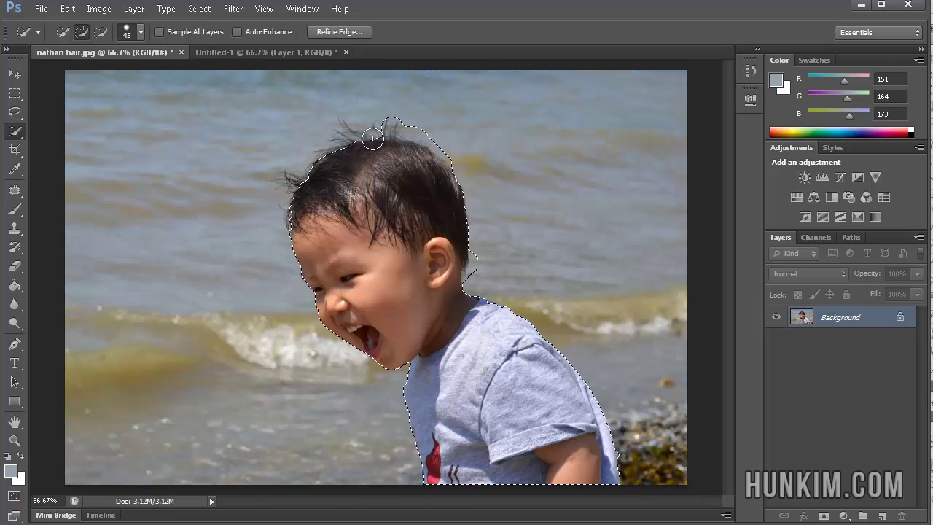
left_click(365, 144)
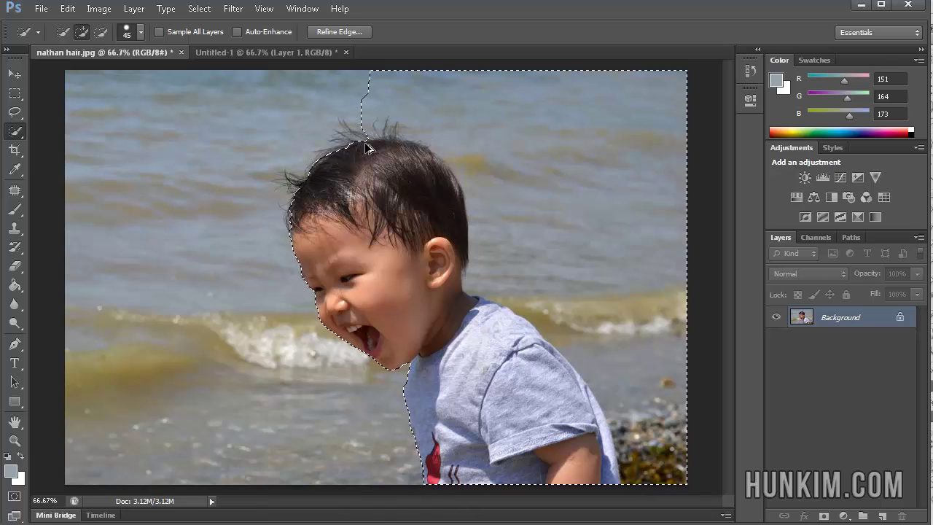
key("ctrl+z")
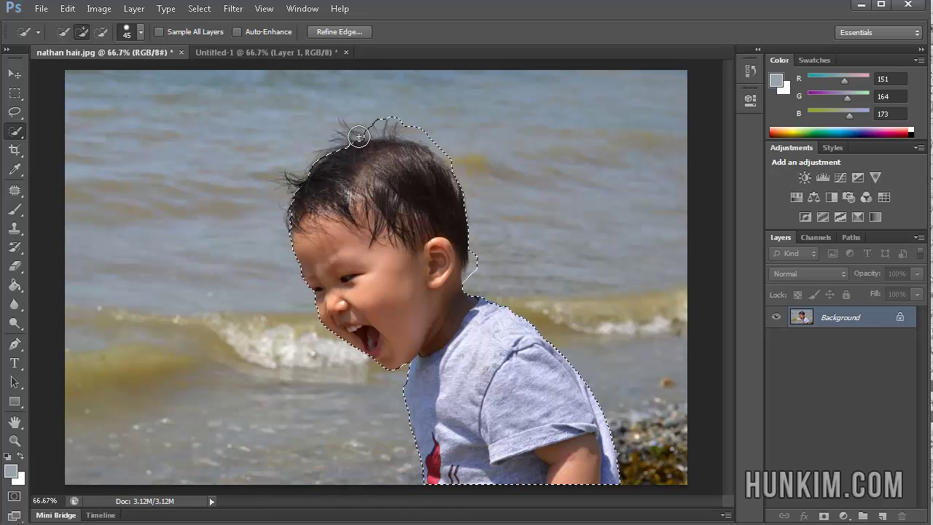
left_click(346, 131)
key("ctrl+z")
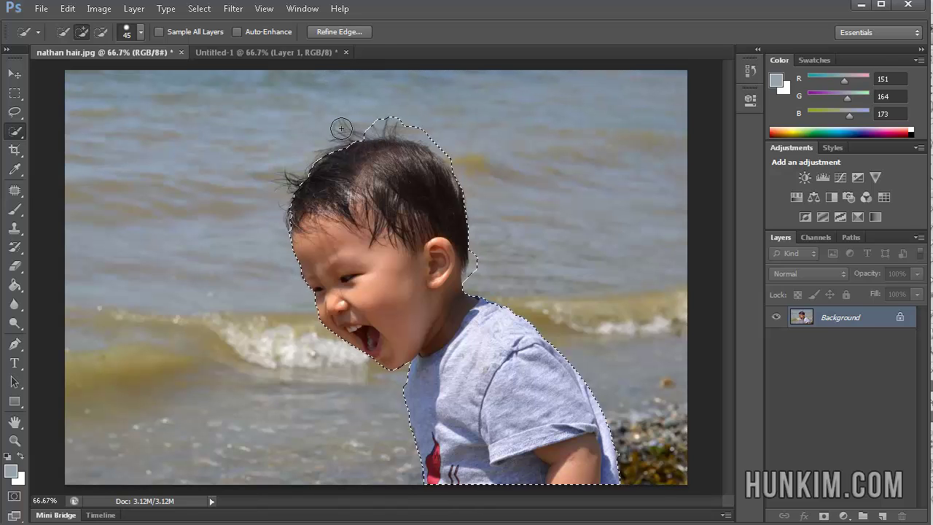
left_click(285, 178)
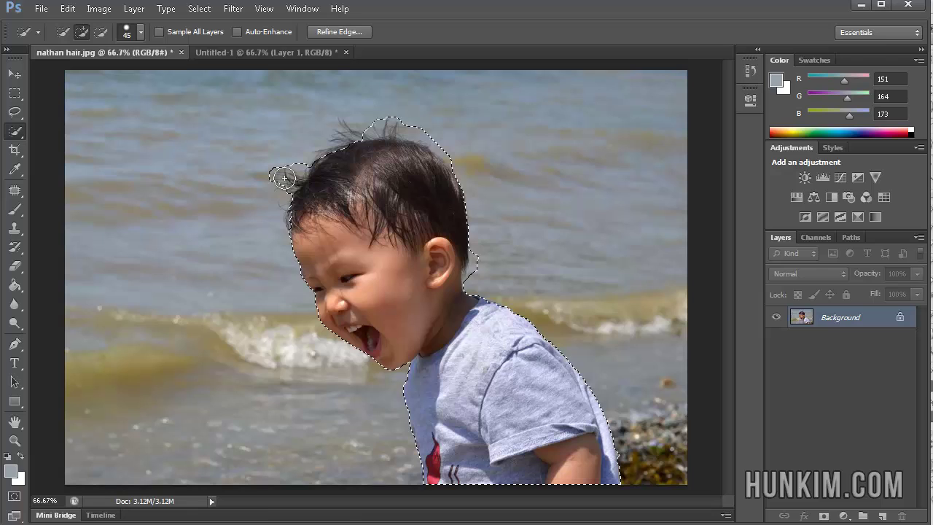
left_click_drag(340, 149, 350, 141)
key("ctrl+z")
left_click(343, 142)
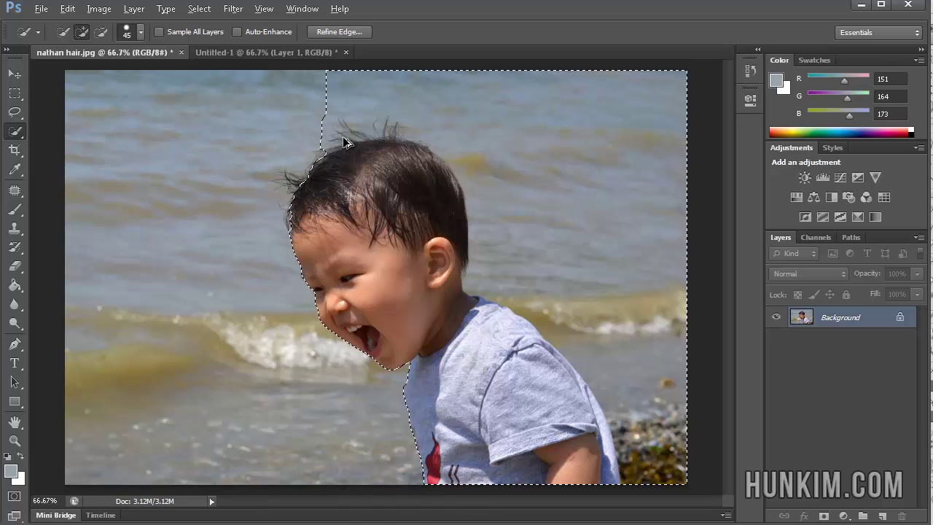
key("ctrl+z")
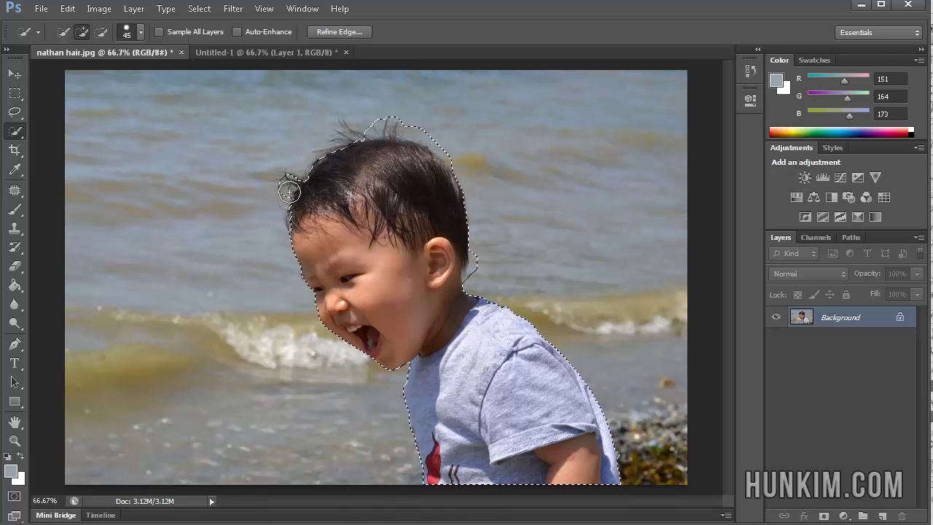
Add the left hair tuft, then refine the hair on top of the head with a 125 px brush
left_click(289, 202)
left_click(290, 176)
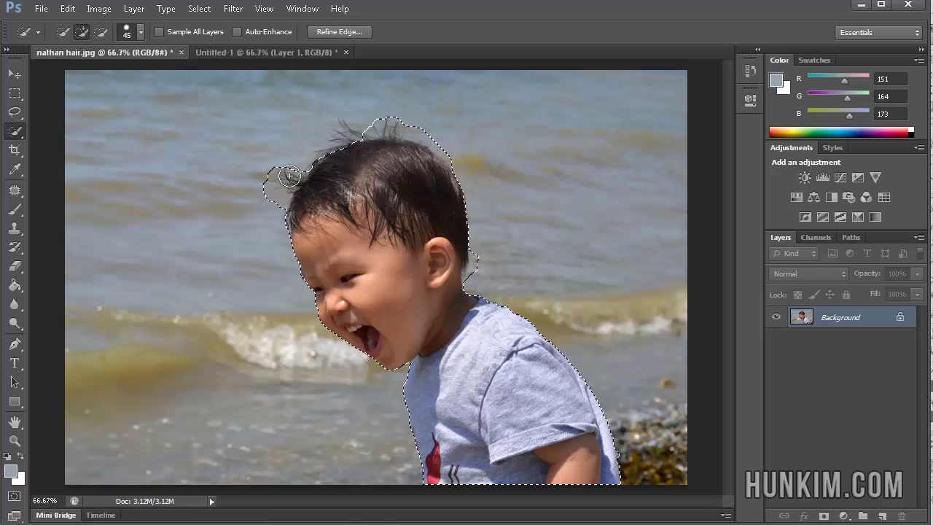
left_click(329, 149)
key("ctrl+z")
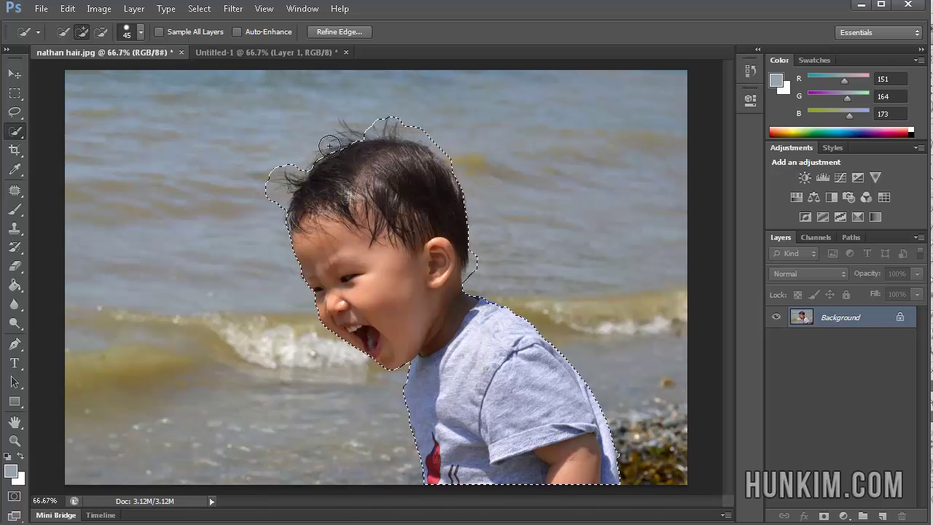
key("bracketright")
key("bracketright")
key("bracketright")
key("bracketright")
key("bracketright")
key("bracketright")
key("bracketright")
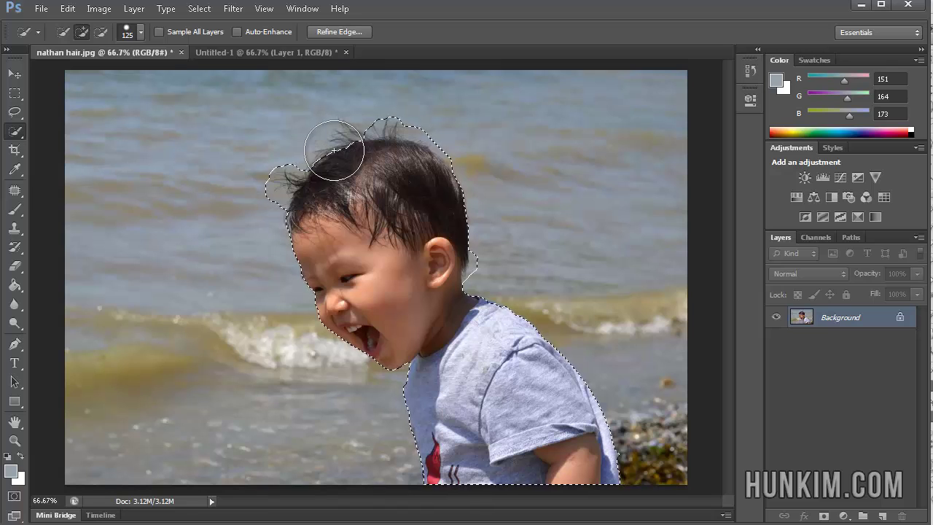
left_click(345, 144)
left_click(340, 155, "alt")
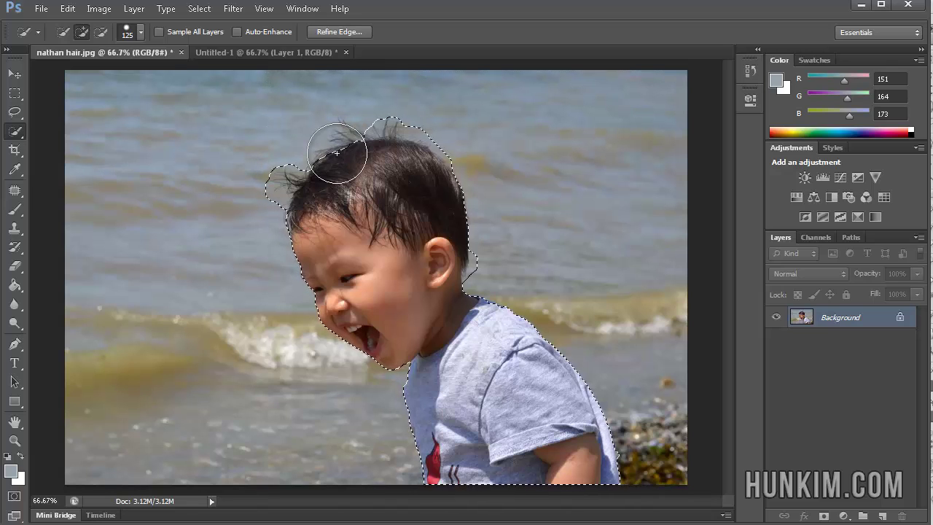
left_click(333, 162)
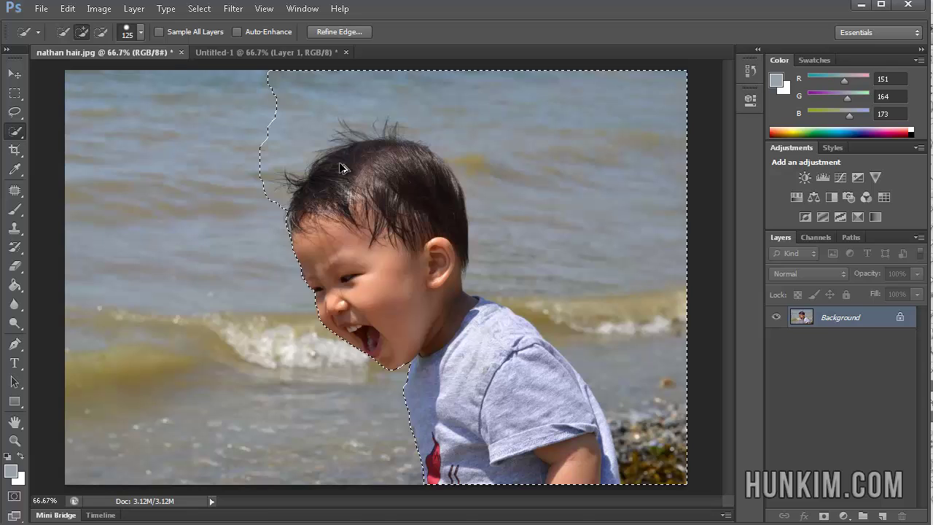
left_click(342, 160, "alt")
left_click(344, 160)
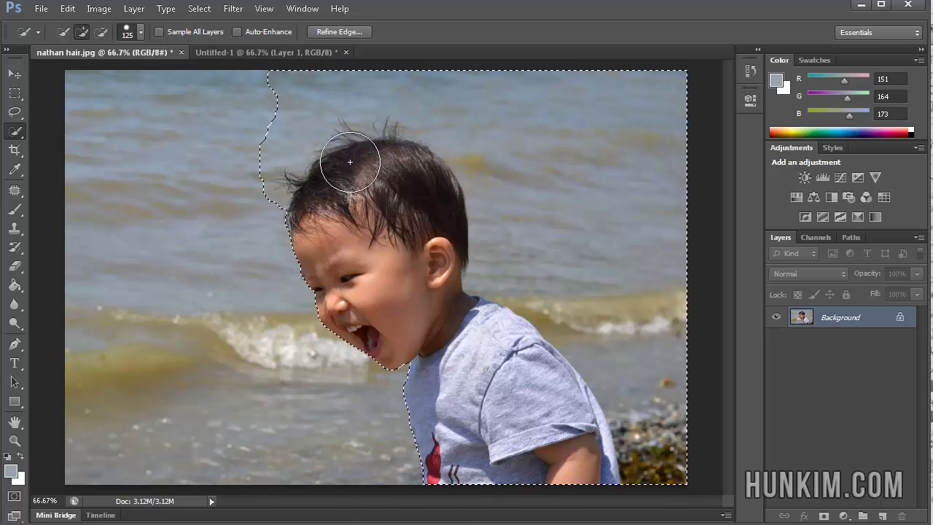
left_click(349, 161, "alt")
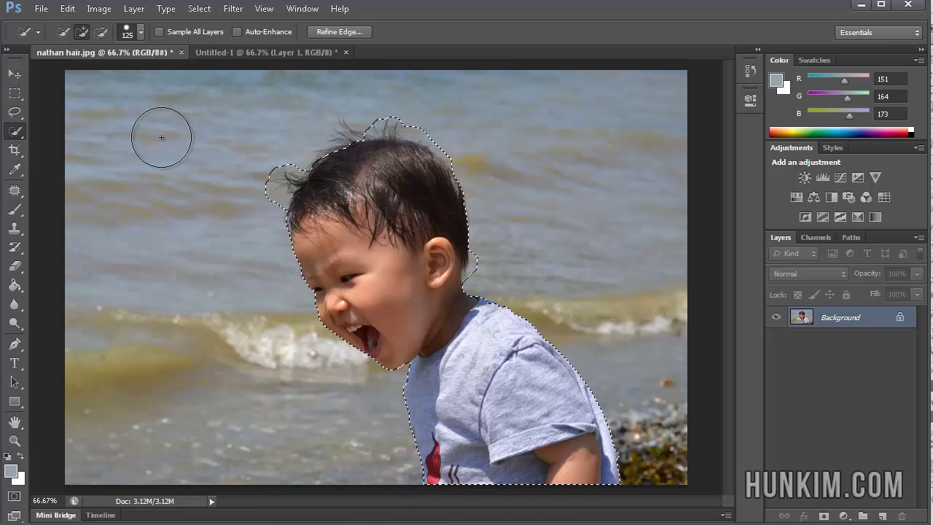
Switch to the Polygonal Lasso Tool, restoring the boy's selection after an accidental deselect
left_click(15, 117)
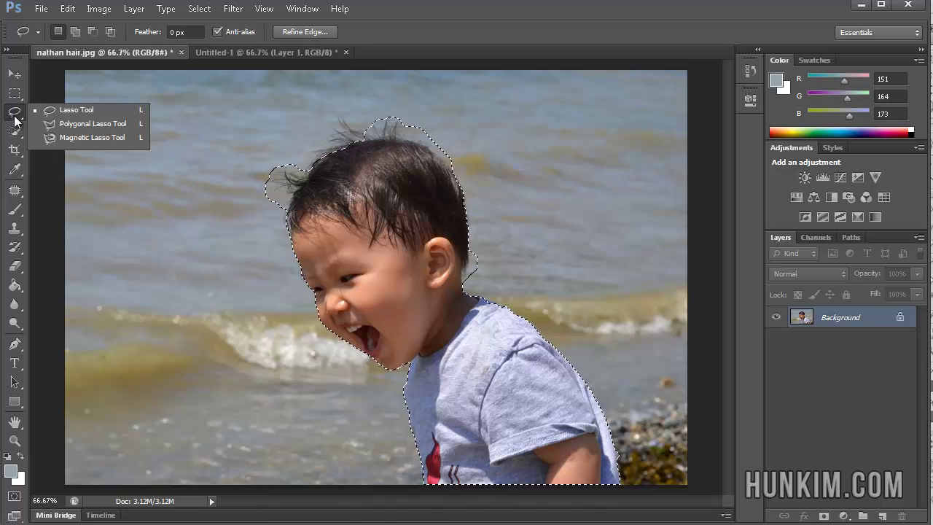
left_click(70, 124)
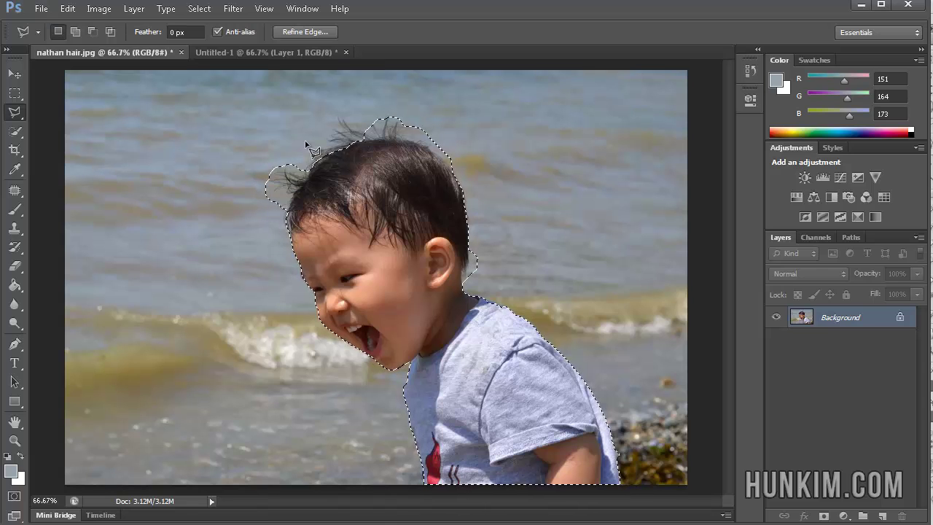
key("alt")
key("alt")
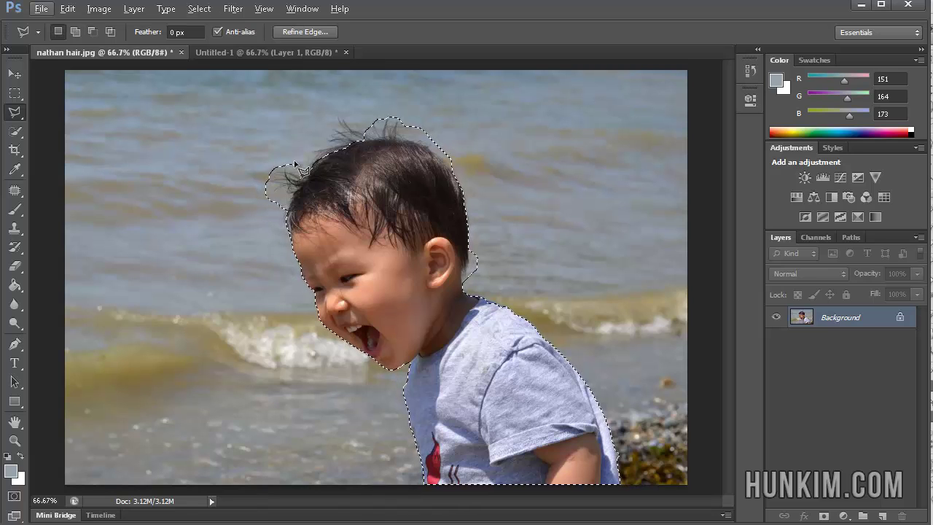
key("ctrl+d")
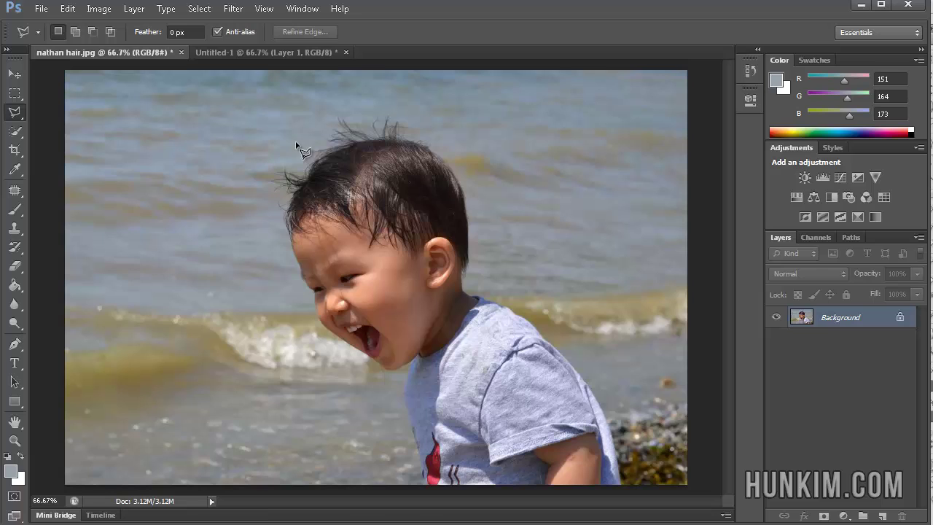
key("ctrl+z")
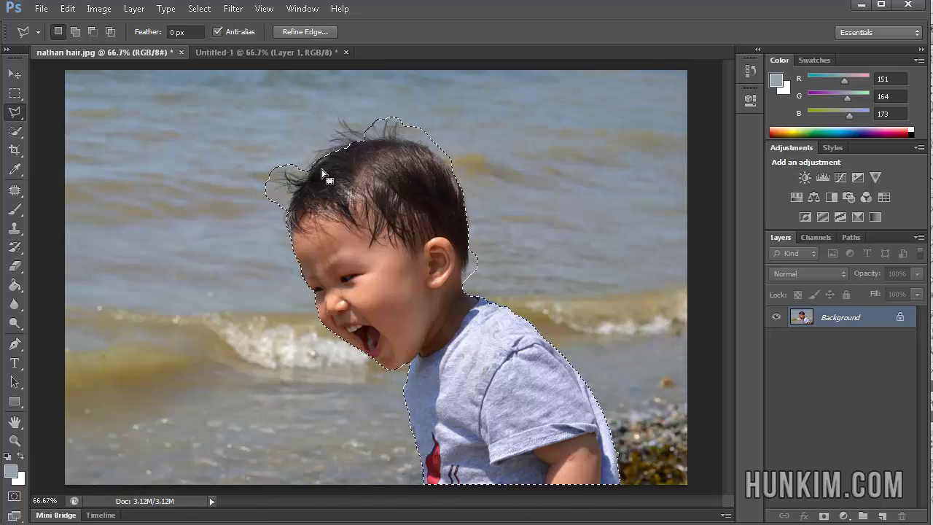
Add a Shift-drawn polygon around the hair sticking up above the boy's head
key("shift")
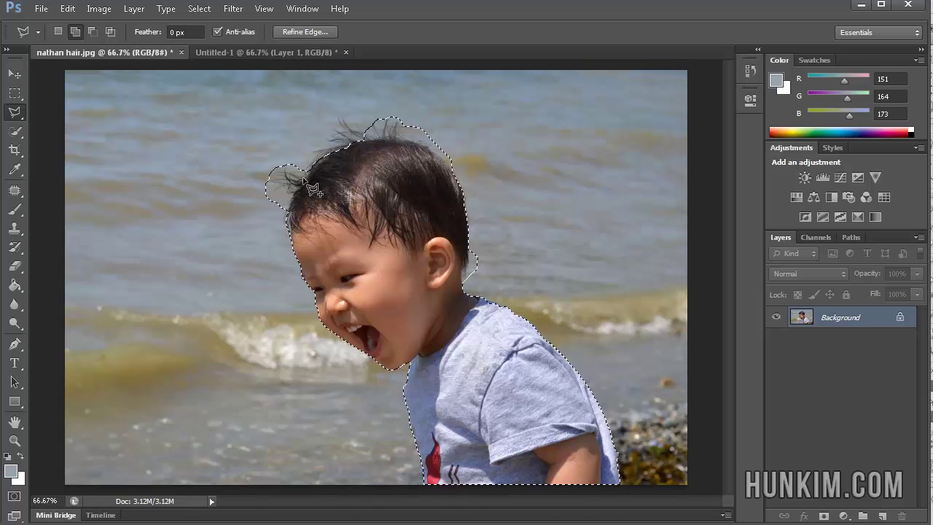
left_click(297, 165)
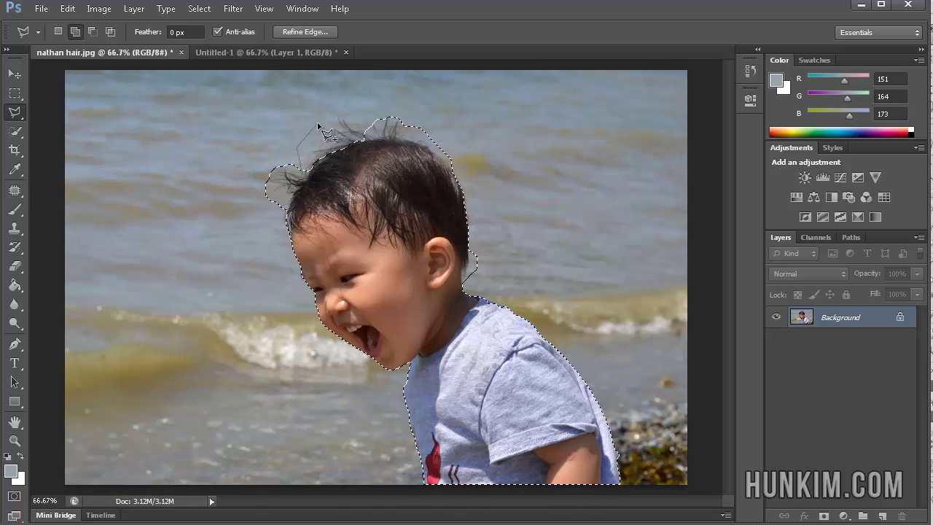
left_click(333, 111)
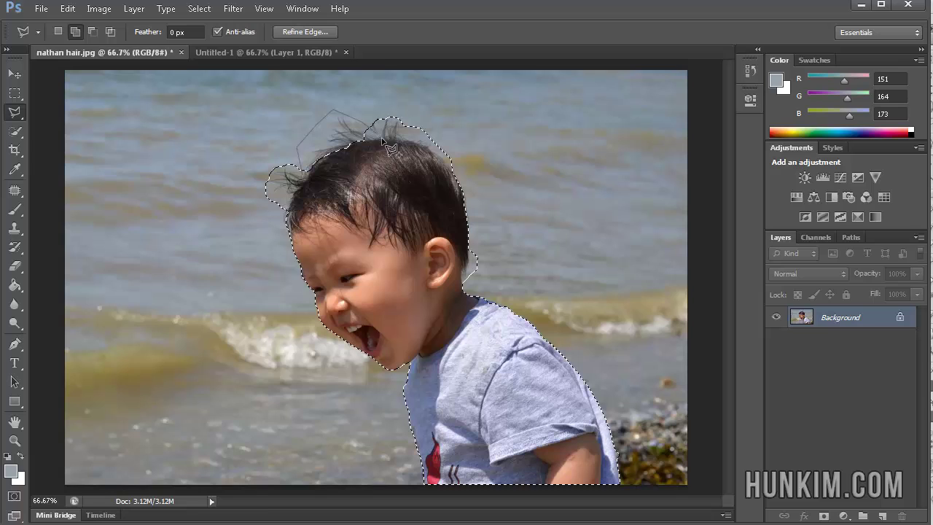
left_click(384, 139)
double_click(374, 169)
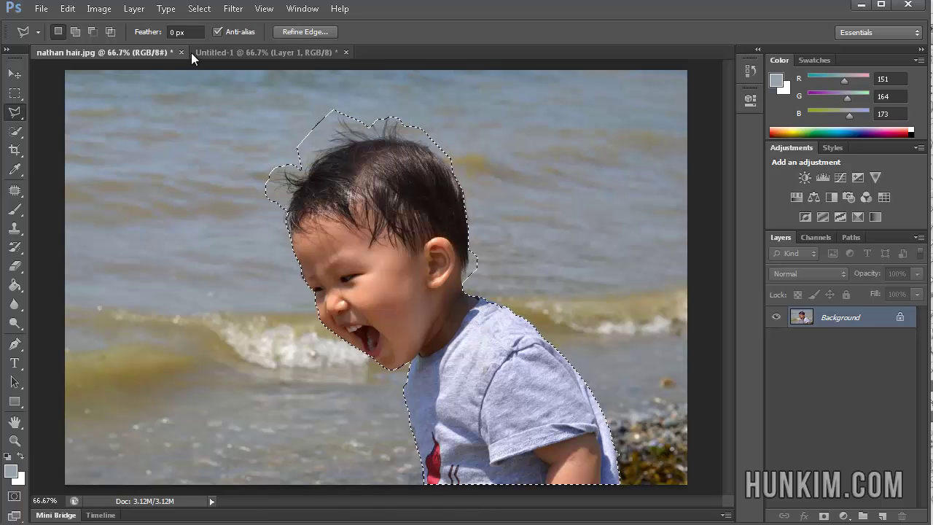
Copy the boy, create a transparent 732×773 px Clipboard-preset document, and paste him in
left_click(68, 8)
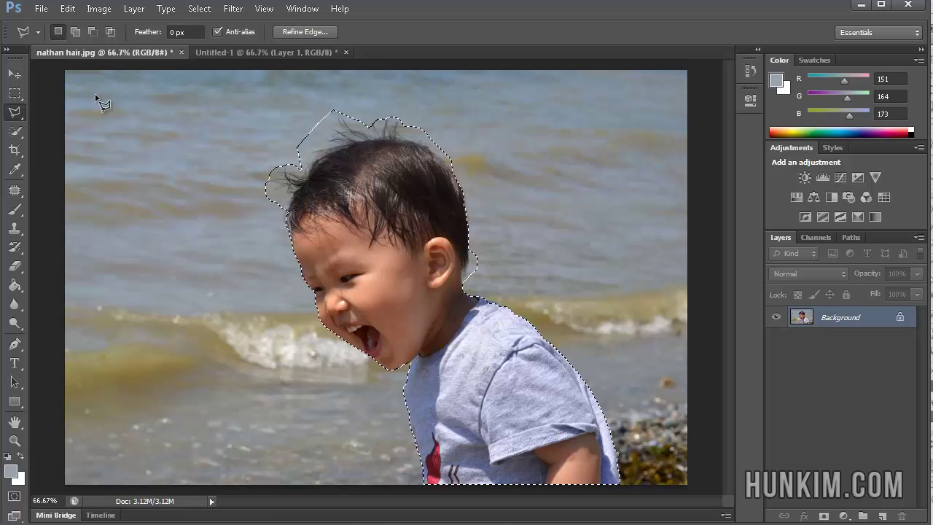
left_click(41, 8)
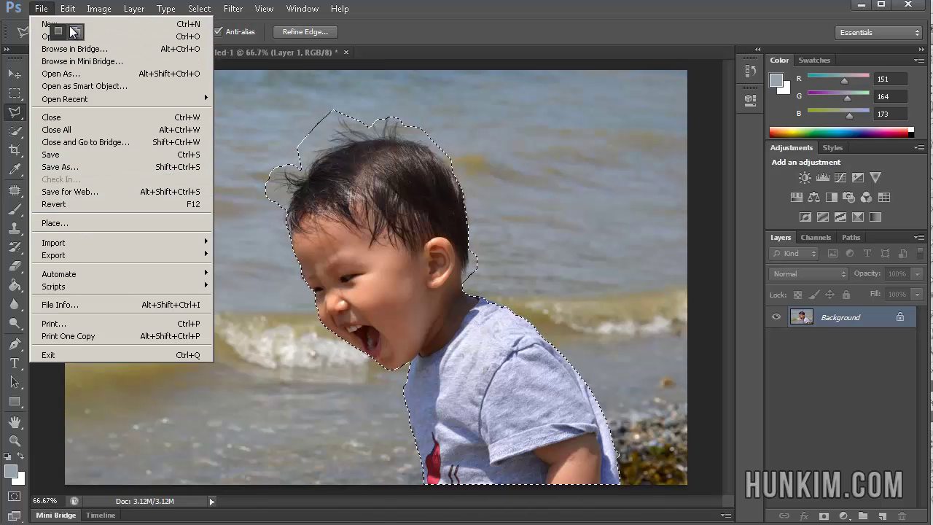
left_click(70, 26)
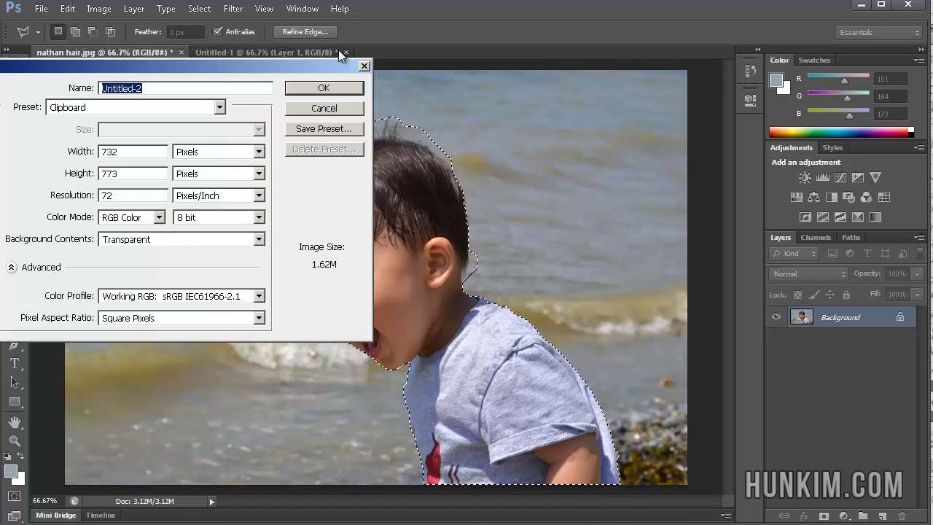
left_click(341, 87)
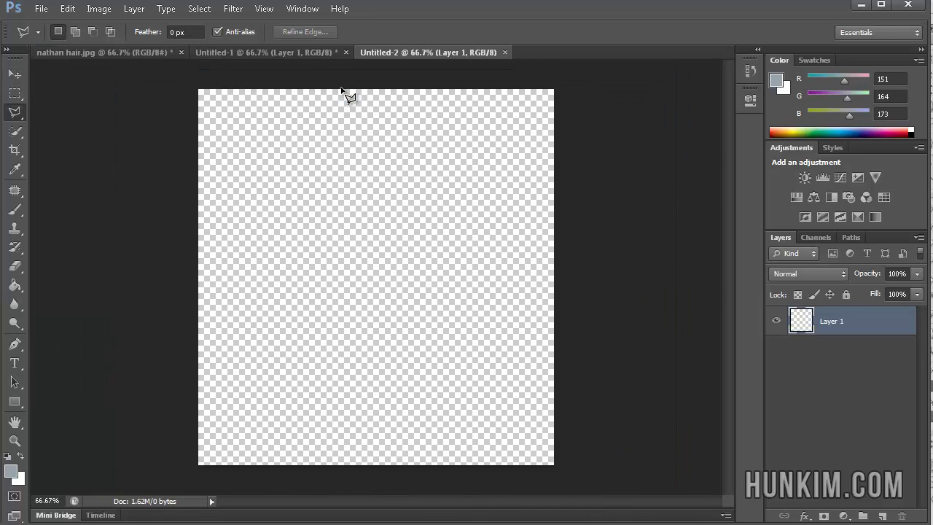
left_click(72, 11)
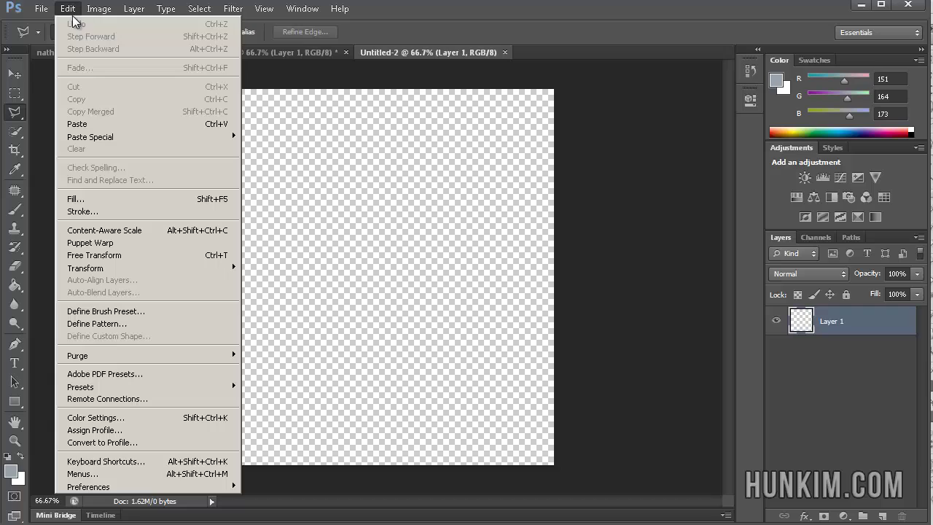
left_click(95, 125)
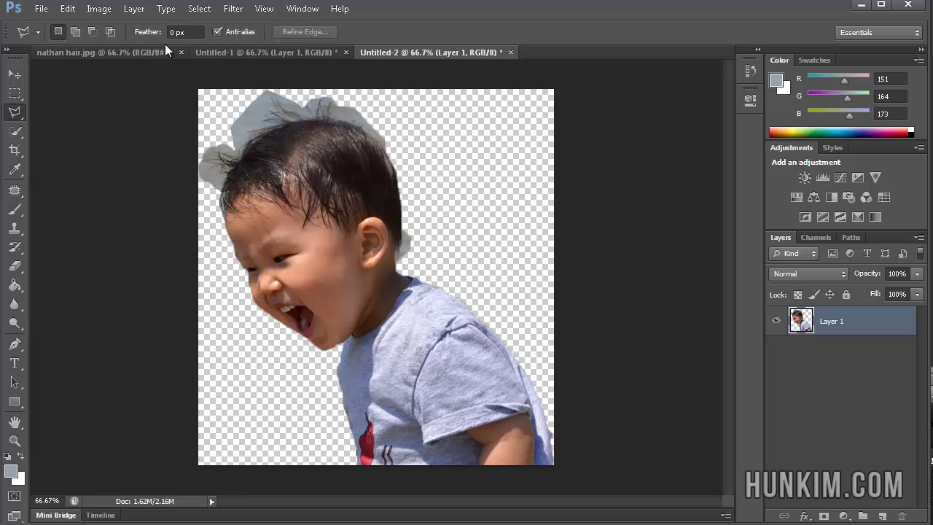
Try a Color Range selection of the grey hair halo with adjusted fuzziness, then discard it
left_click(204, 9)
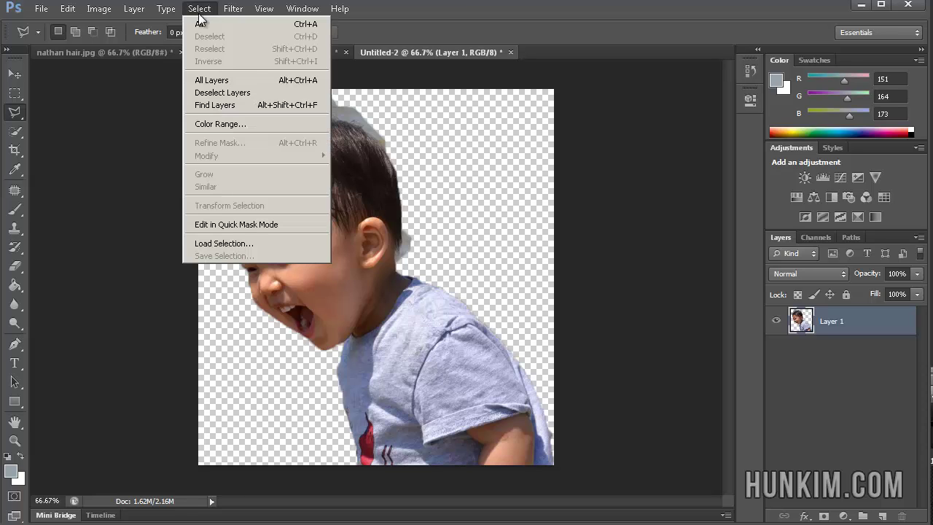
left_click(229, 124)
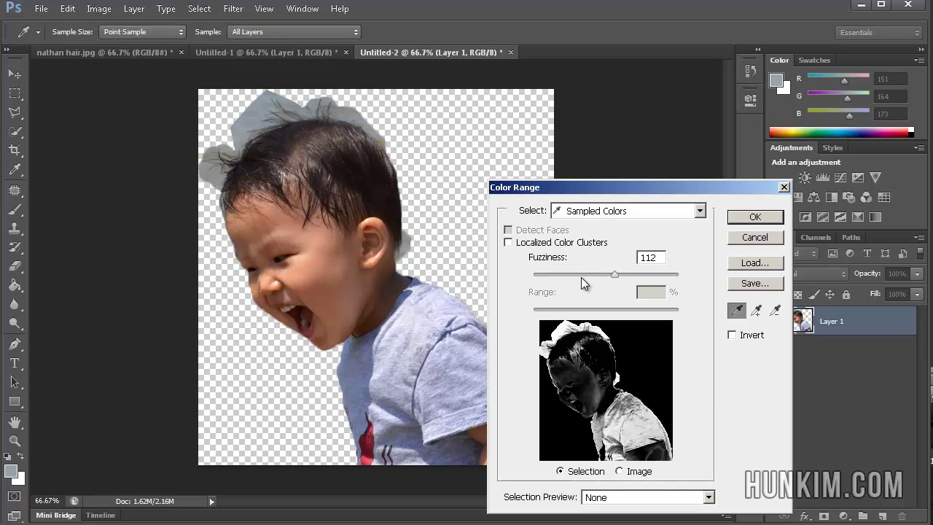
mouse_move(613, 273)
left_mouse_down()
mouse_move(581, 276)
mouse_move(605, 277)
left_mouse_up()
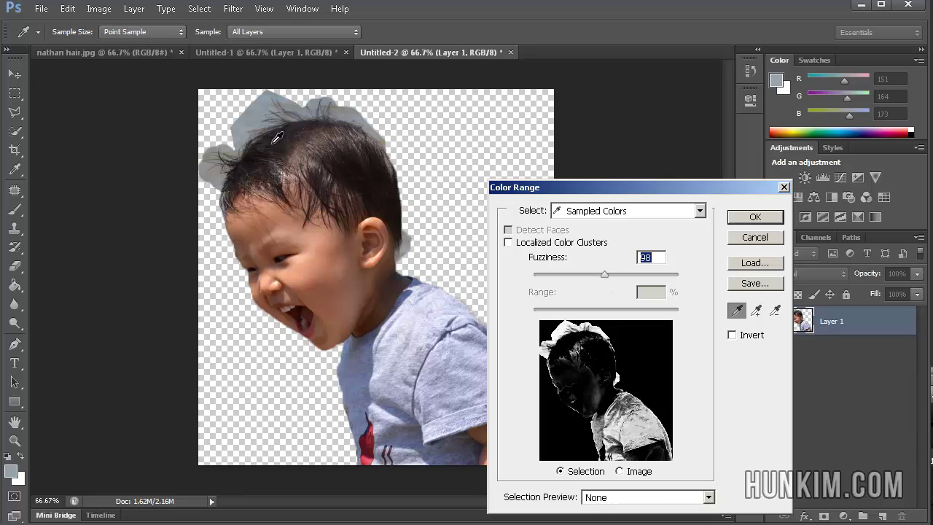
left_click(260, 113)
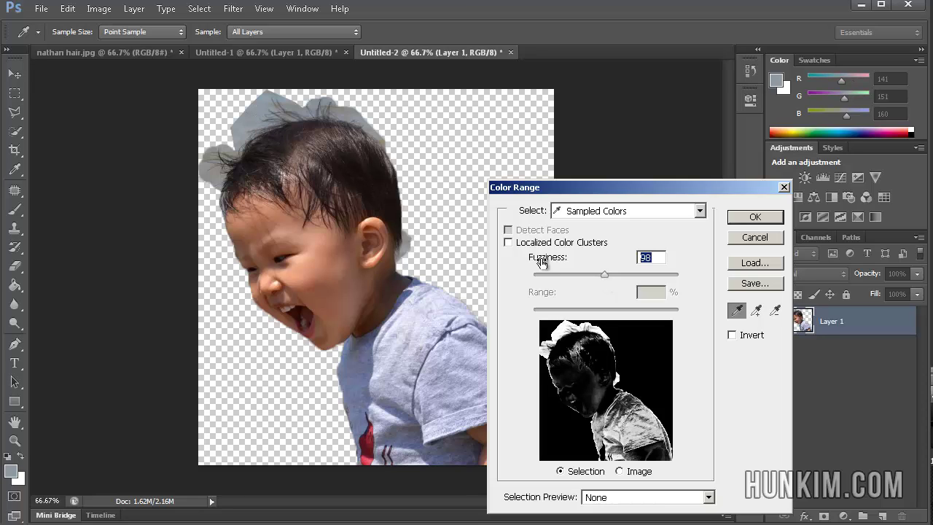
left_click_drag(603, 275, 574, 277)
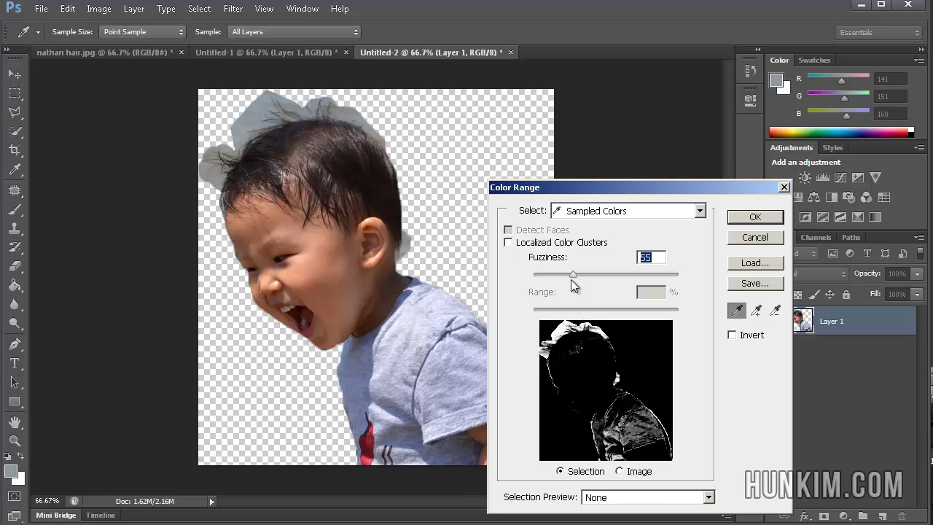
mouse_move(575, 274)
left_mouse_down()
mouse_move(636, 275)
mouse_move(576, 279)
left_mouse_up()
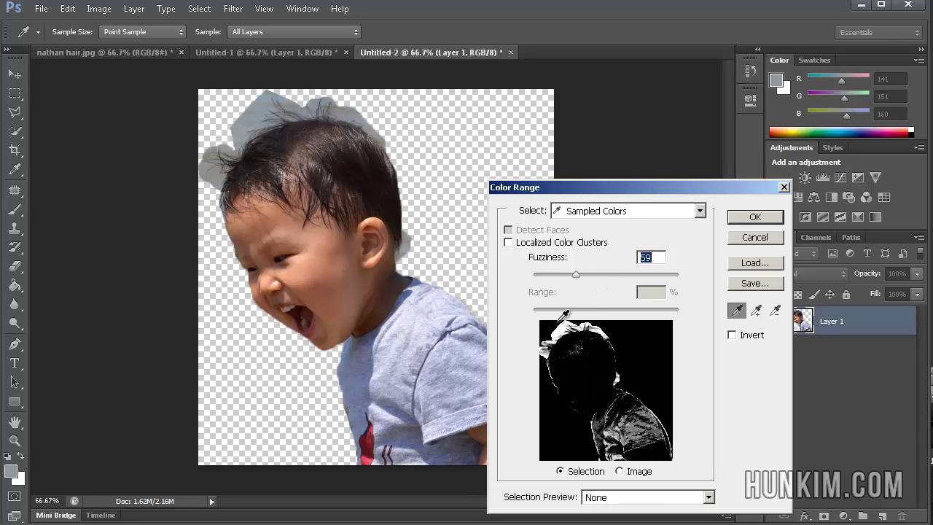
left_click(753, 216)
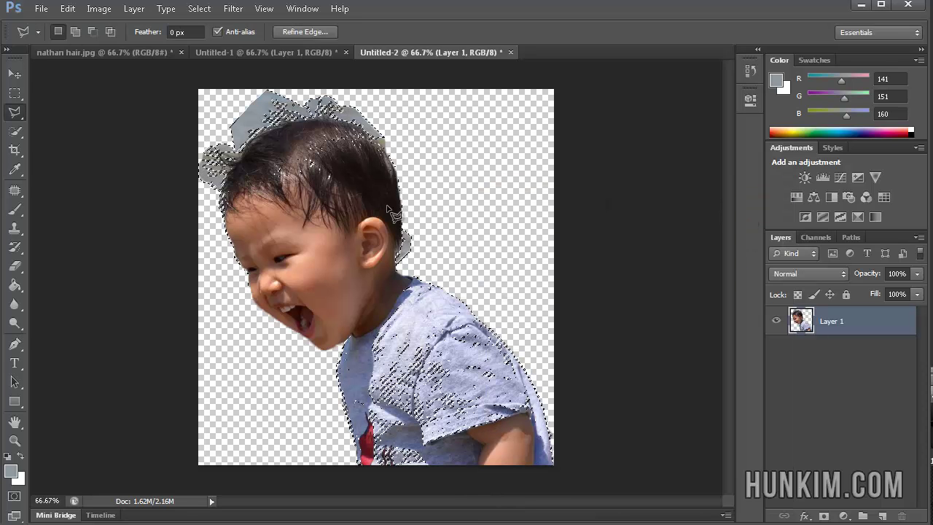
left_click(248, 158)
key("ctrl+d")
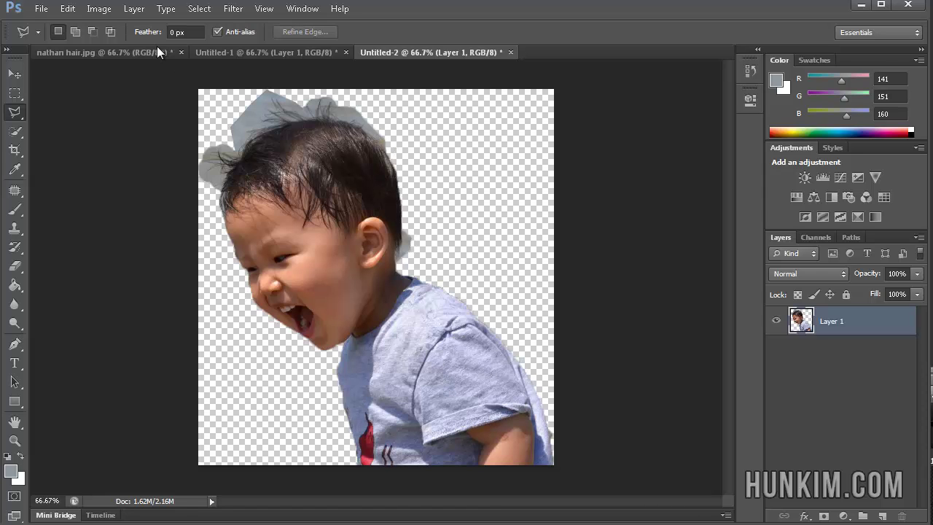
Color Range-select the grey halo at fuzziness 77, test-delete it, then undo the deletion
left_click(199, 8)
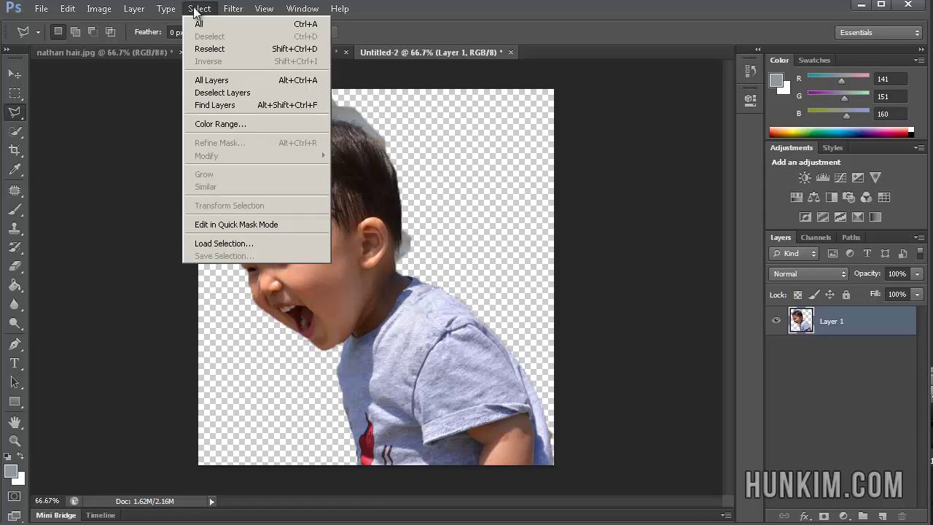
left_click(248, 126)
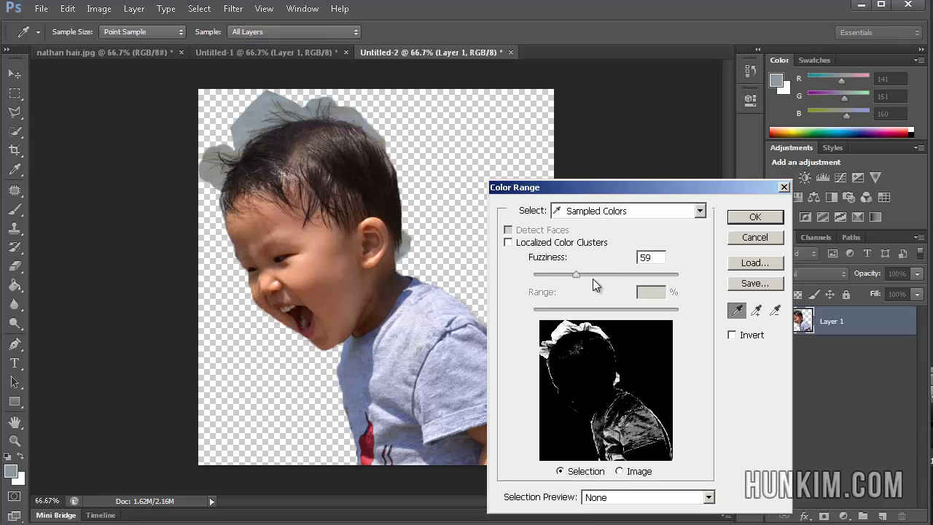
left_click(339, 114)
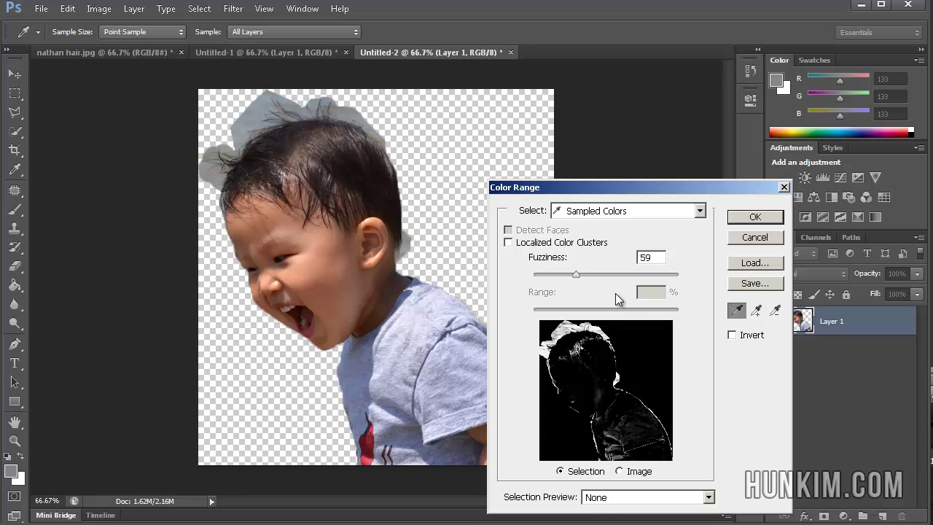
mouse_move(578, 275)
left_mouse_down()
mouse_move(588, 275)
mouse_move(568, 274)
mouse_move(660, 279)
mouse_move(590, 280)
left_mouse_up()
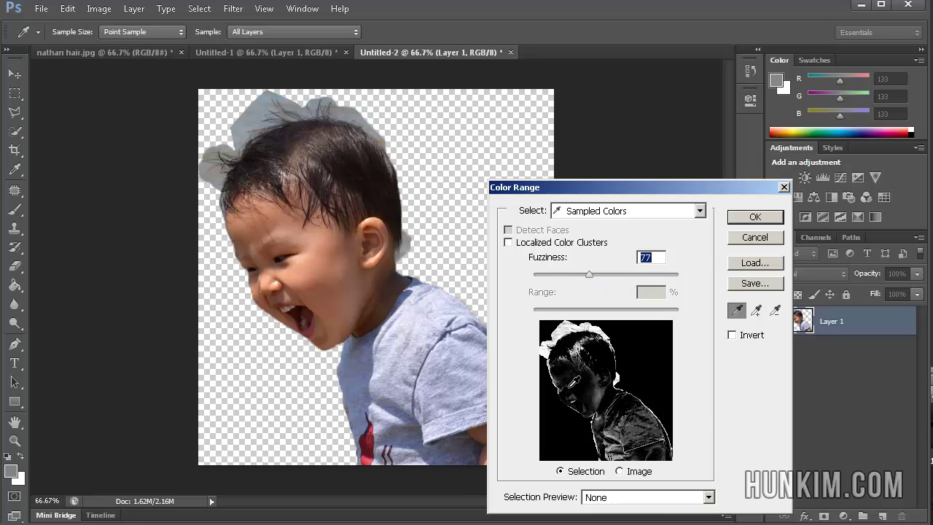
left_click(772, 217)
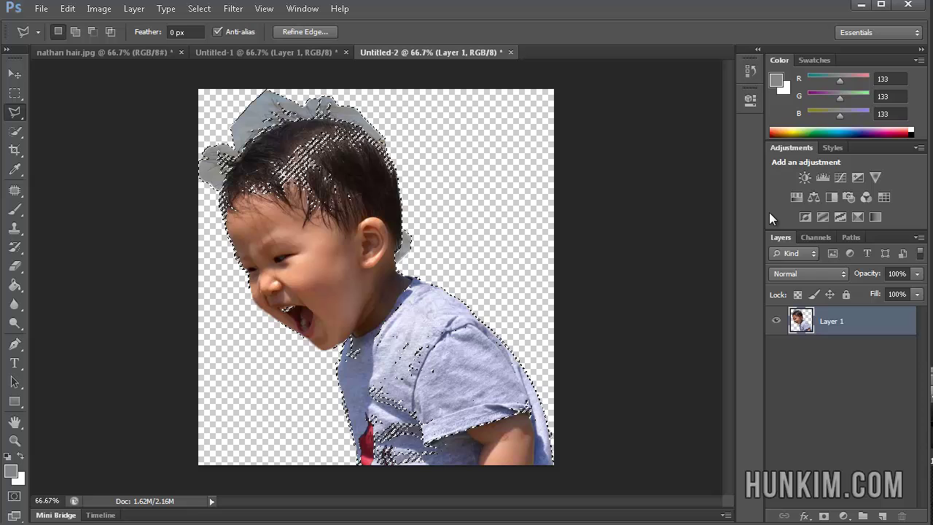
key("Delete")
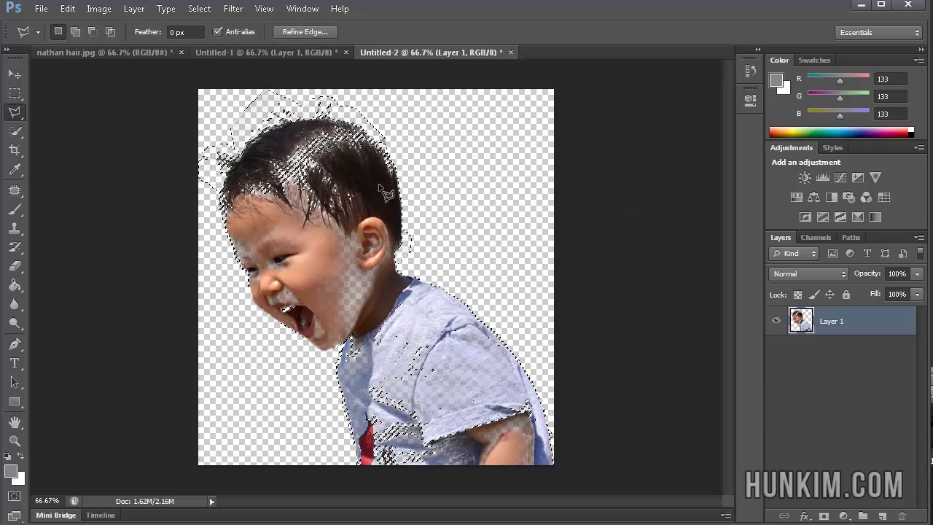
key("ctrl+z")
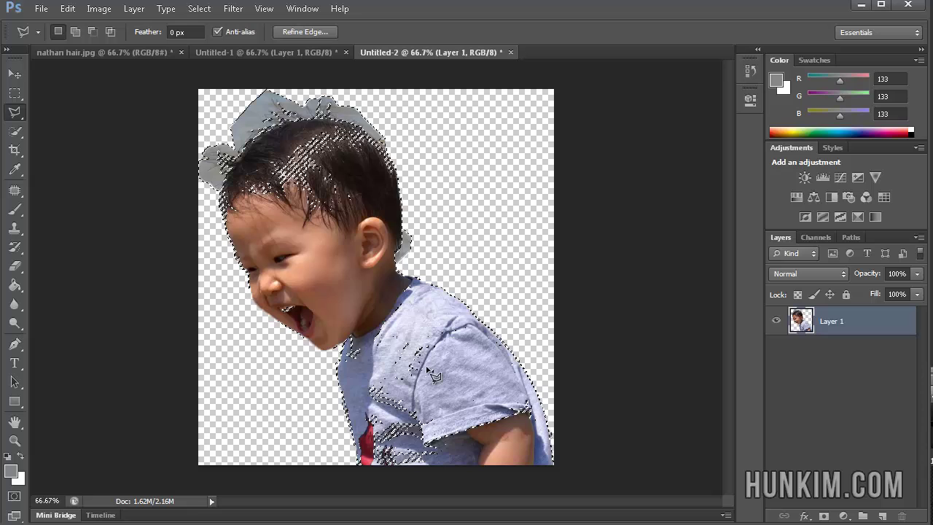
Subtract the shirt specks from the halo selection using a smaller Quick Selection brush
left_click(19, 132)
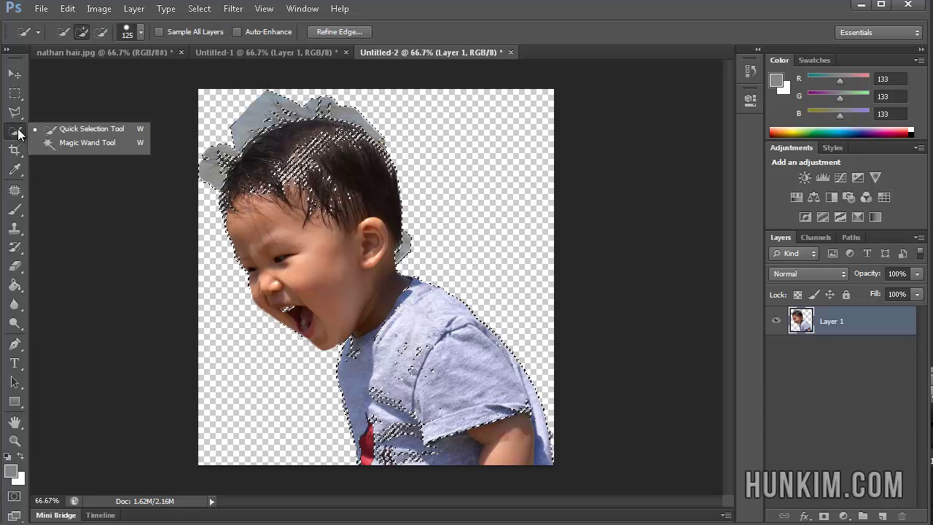
left_click(69, 131)
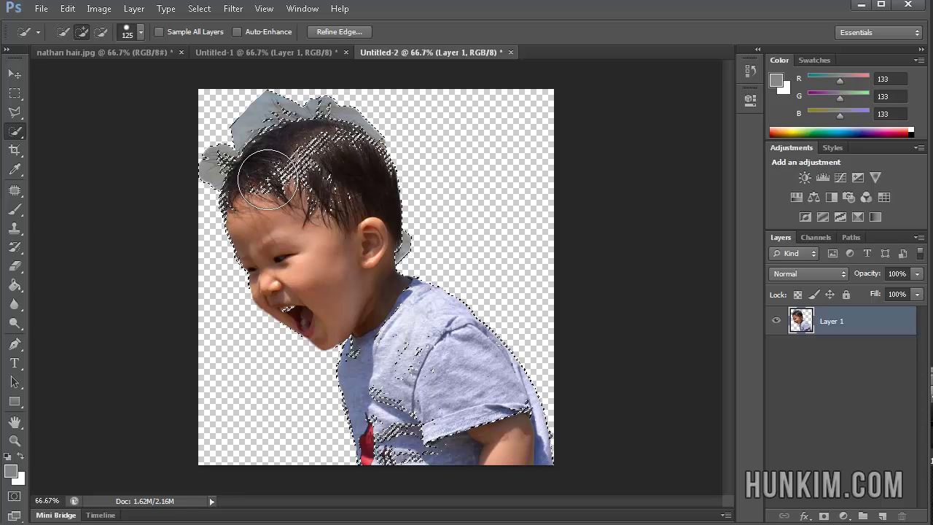
key("alt")
key("bracketleft")
key("bracketleft")
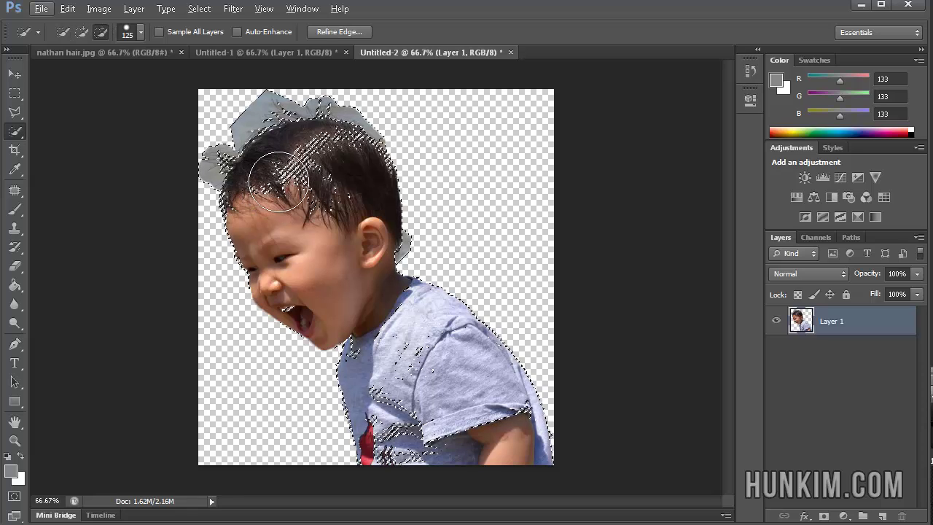
key("alt")
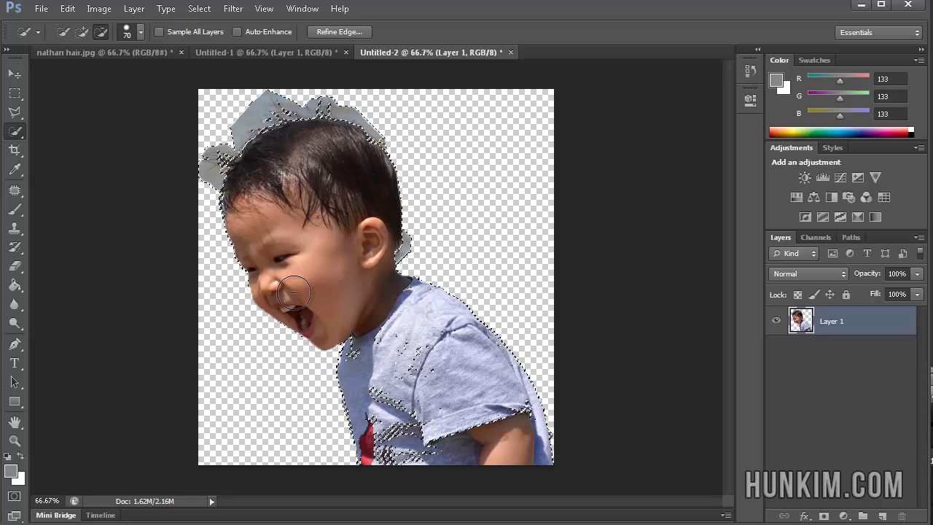
mouse_move(360, 339)
left_mouse_down()
mouse_move(371, 435)
mouse_move(385, 461)
mouse_move(415, 444)
mouse_move(421, 454)
mouse_move(454, 411)
mouse_move(446, 411)
mouse_move(471, 397)
left_mouse_up()
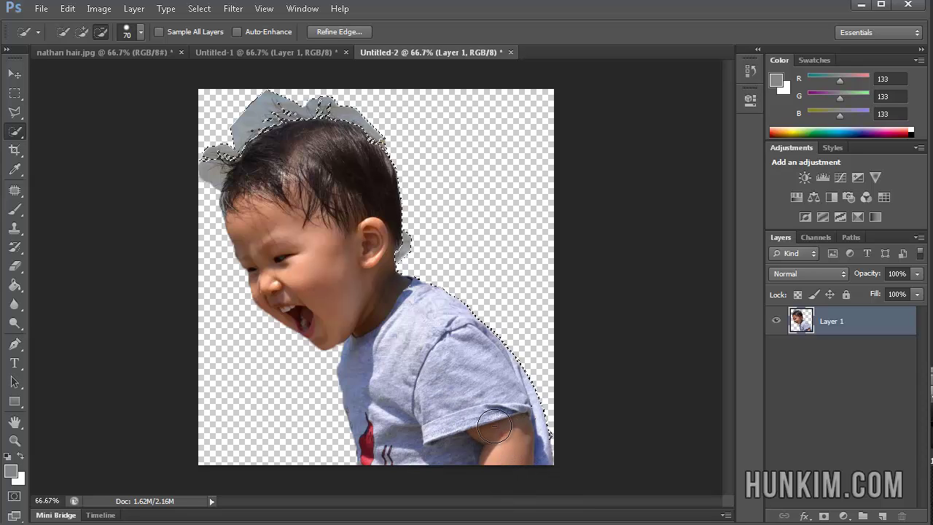
key("alt")
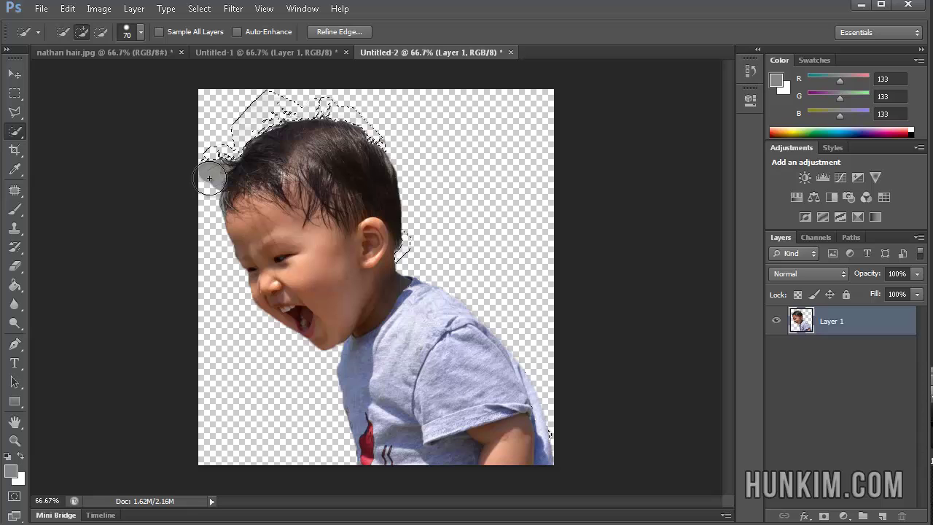
Add the area beside the hair's left edge, then subtract the forehead hair and shirt
mouse_move(209, 174)
left_mouse_down()
mouse_move(267, 232)
mouse_move(217, 183)
left_mouse_up()
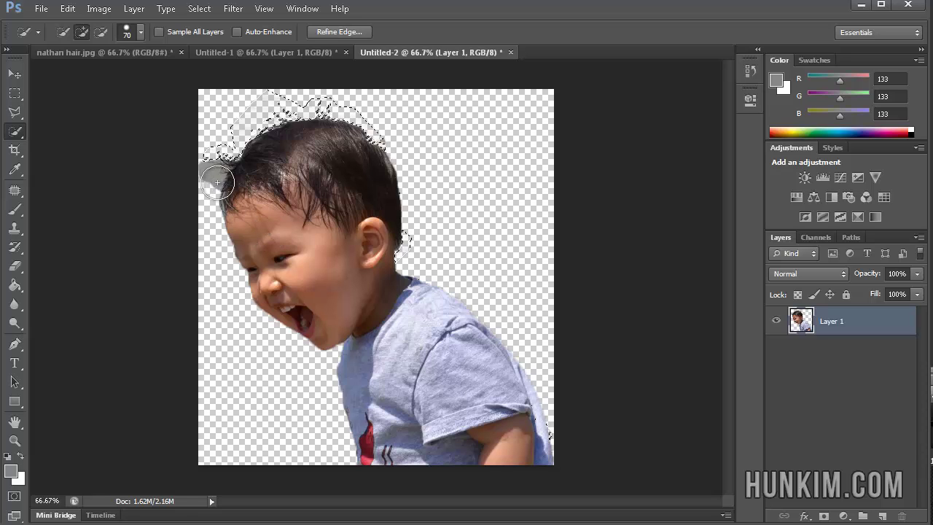
left_click(307, 207)
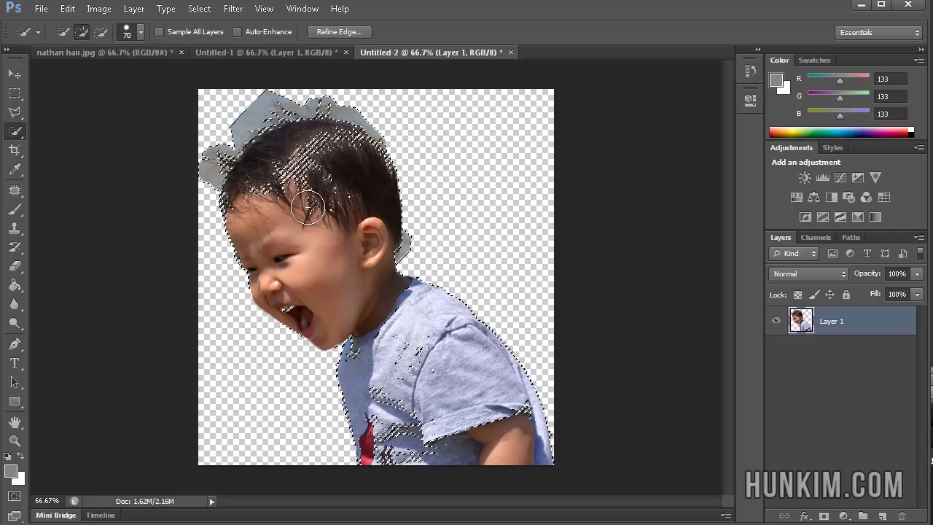
key("alt")
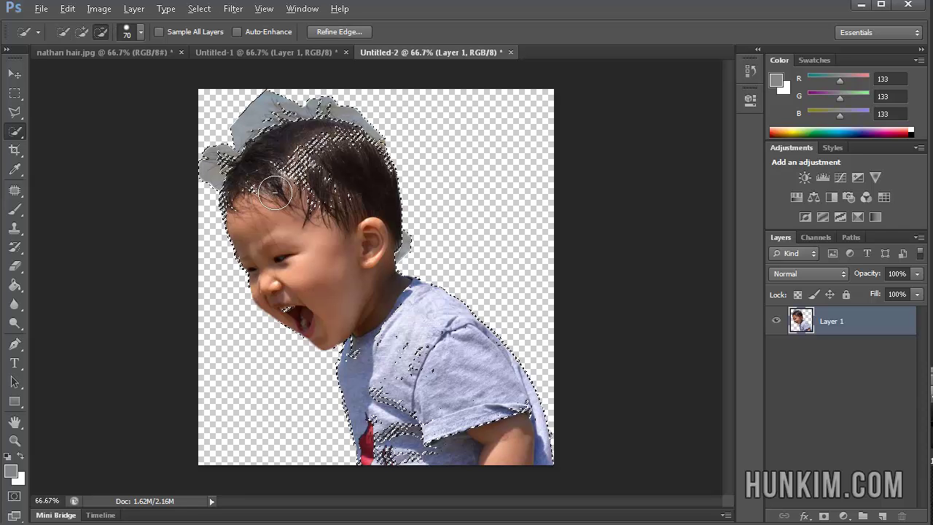
mouse_move(274, 192)
left_mouse_down()
mouse_move(263, 186)
mouse_move(248, 212)
mouse_move(306, 164)
mouse_move(295, 178)
mouse_move(312, 171)
mouse_move(309, 206)
mouse_move(298, 156)
mouse_move(350, 151)
mouse_move(369, 168)
left_mouse_up()
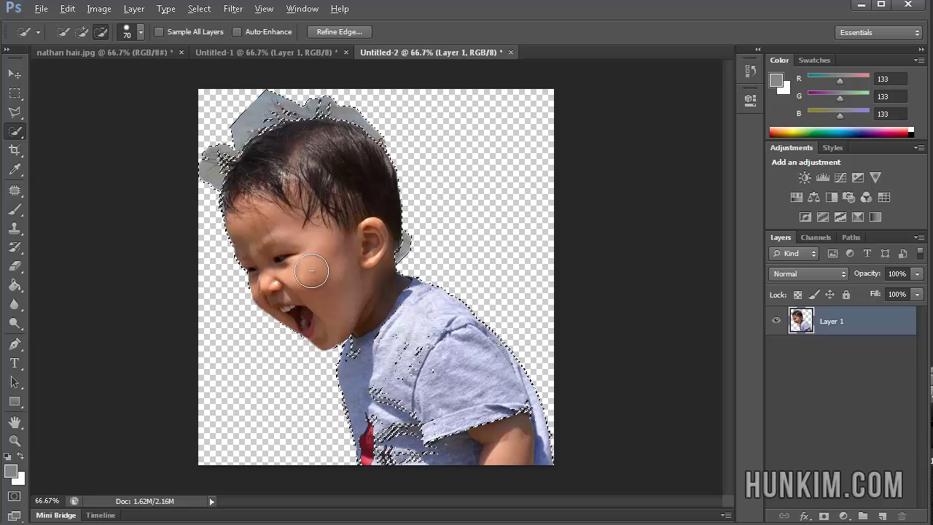
mouse_move(363, 308)
left_mouse_down()
mouse_move(374, 325)
mouse_move(385, 478)
mouse_move(386, 467)
mouse_move(424, 454)
mouse_move(429, 431)
mouse_move(463, 421)
mouse_move(437, 393)
mouse_move(443, 378)
mouse_move(425, 365)
mouse_move(443, 357)
mouse_move(516, 455)
mouse_move(520, 417)
mouse_move(486, 415)
left_mouse_up()
key("alt")
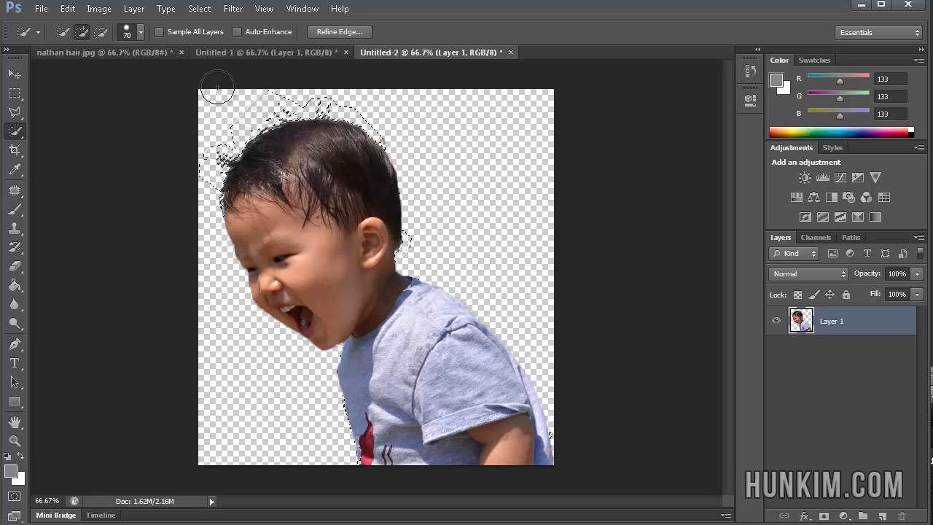
Deselect via Select > Deselect, leaving the cut-out boy on transparency
left_click(199, 8)
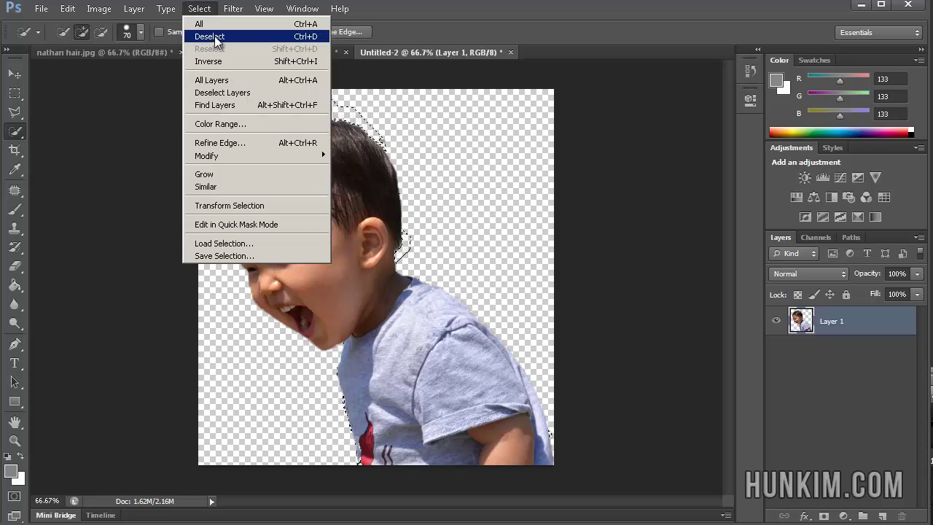
left_click(209, 36)
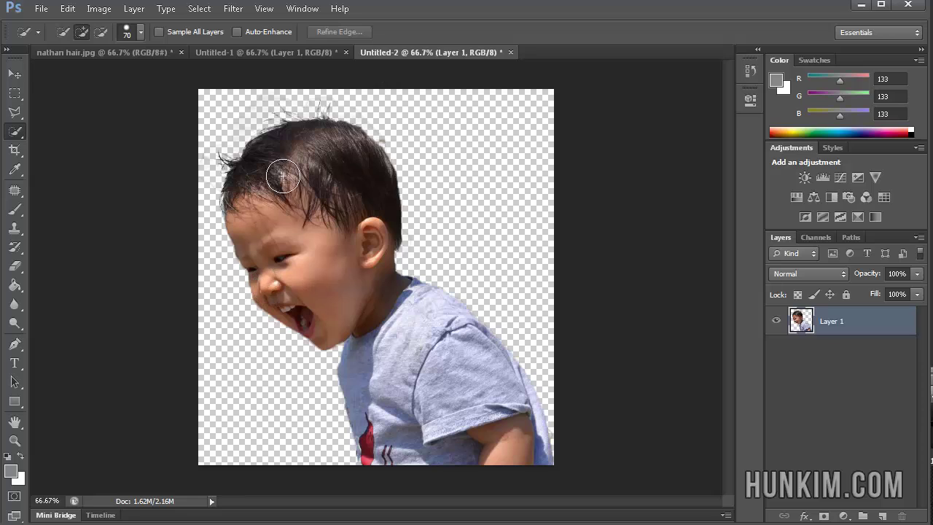